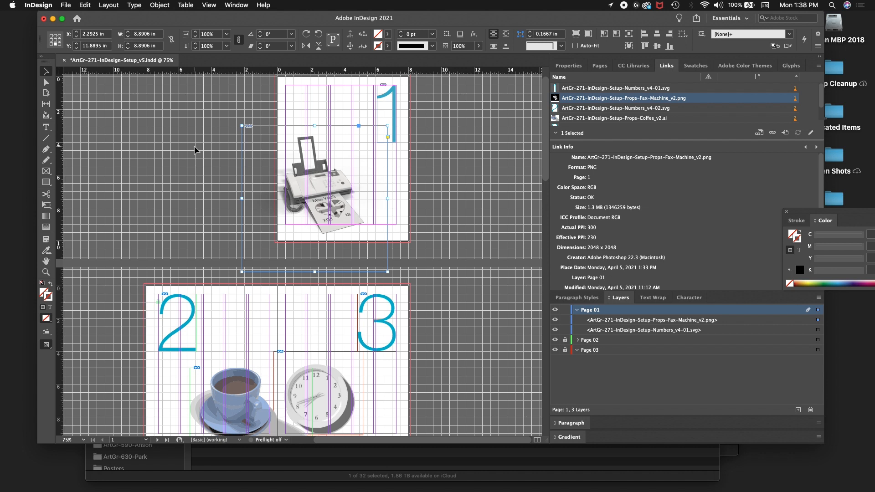
Turn off snapping to the document grid
scroll(195, 150, "up", 3)
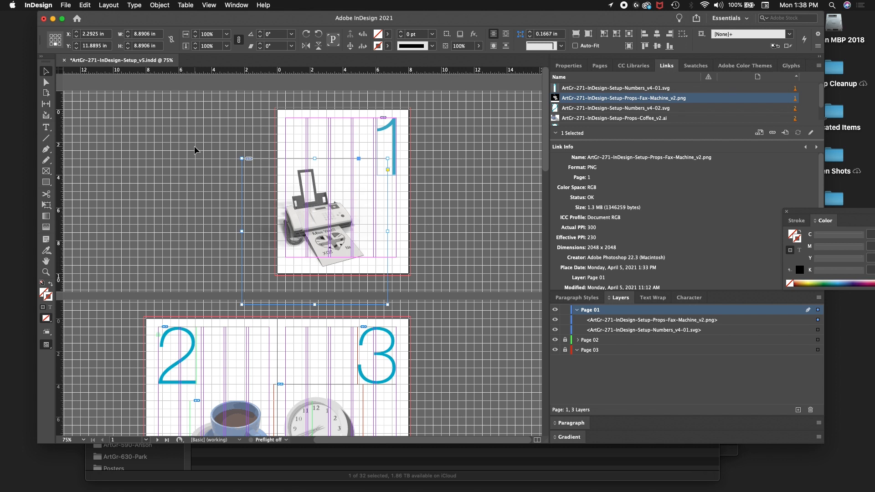
key("super+equal")
key("super+equal")
key("super+equal")
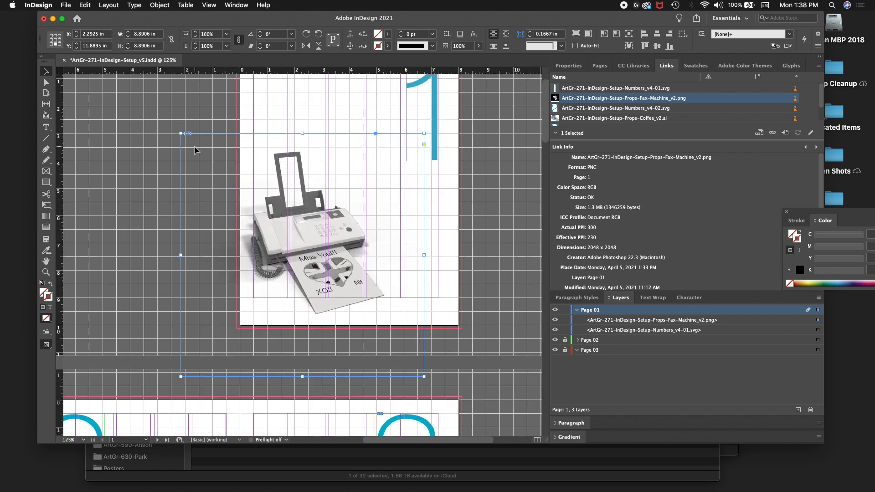
scroll(194, 145, "up", 5)
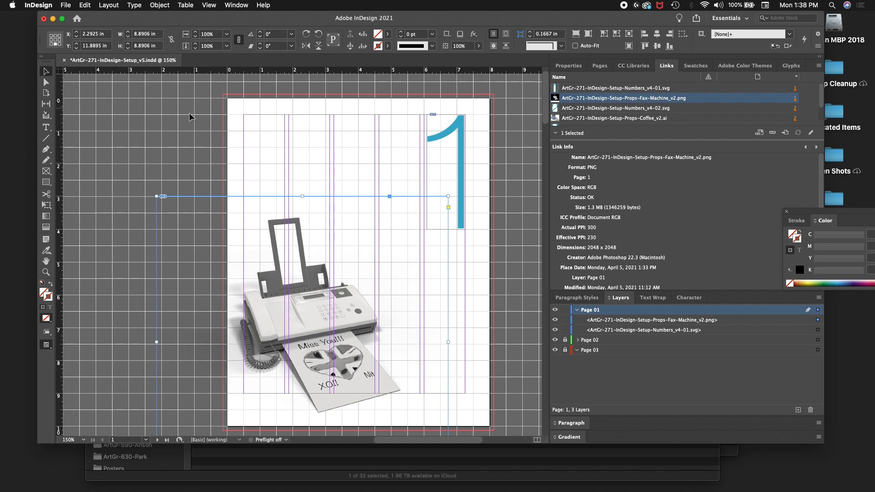
left_click(206, 5)
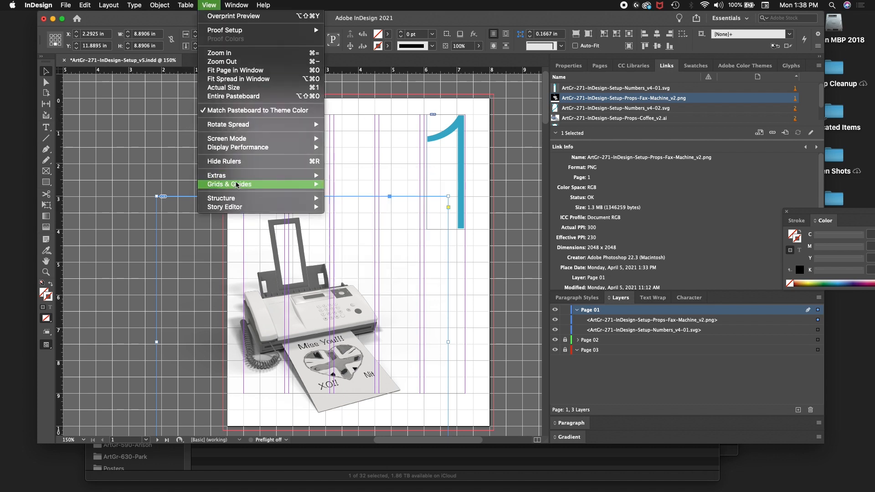
mouse_move(236, 184)
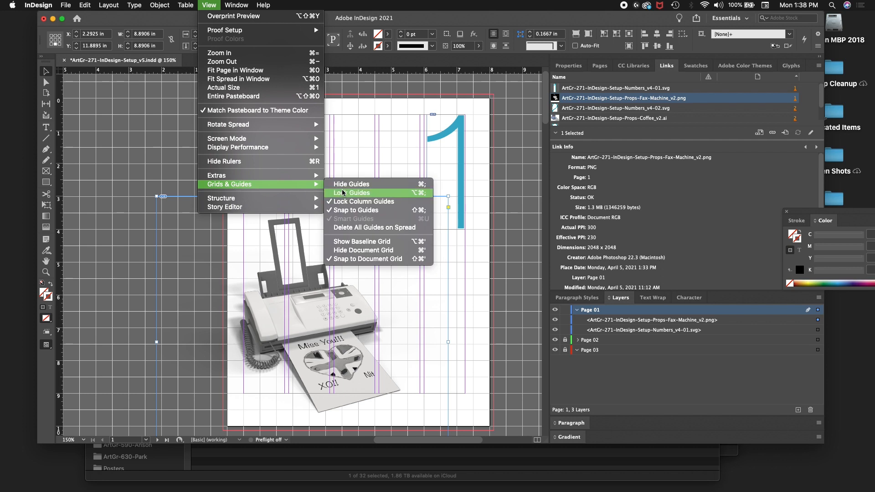
left_click(365, 259)
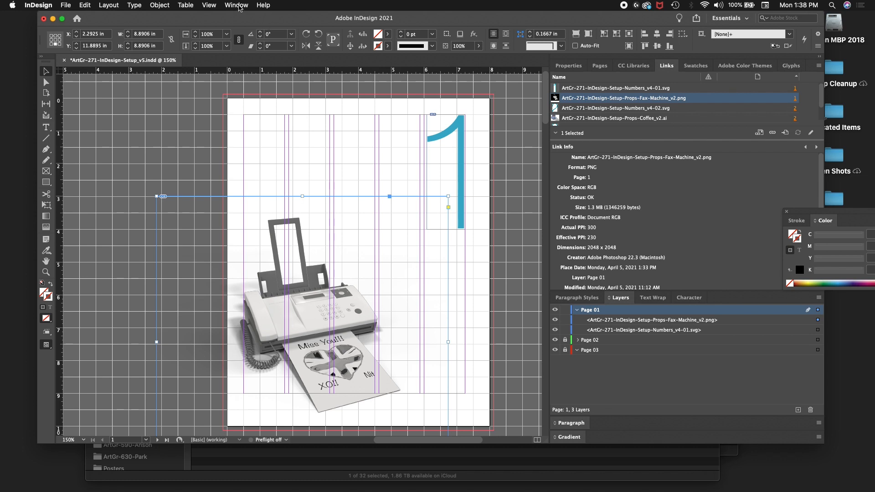
Hide the document grid and deselect the fax machine image on page 1
left_click(238, 5)
mouse_move(209, 5)
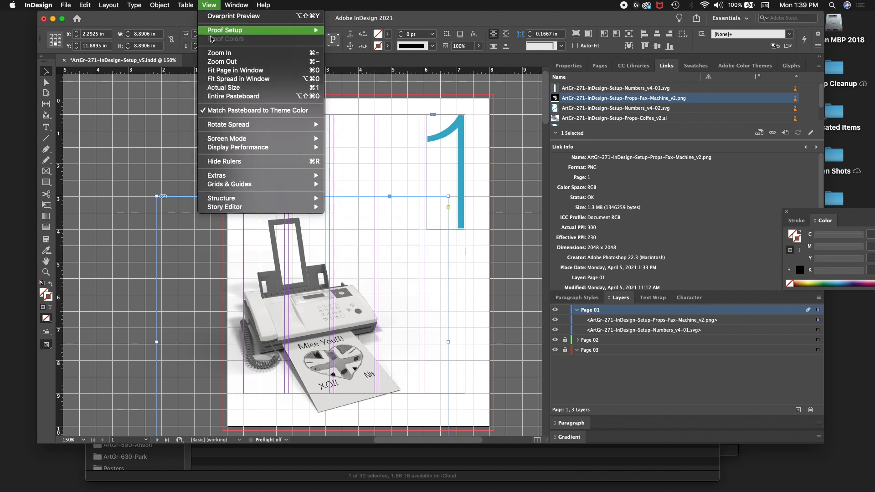
mouse_move(230, 186)
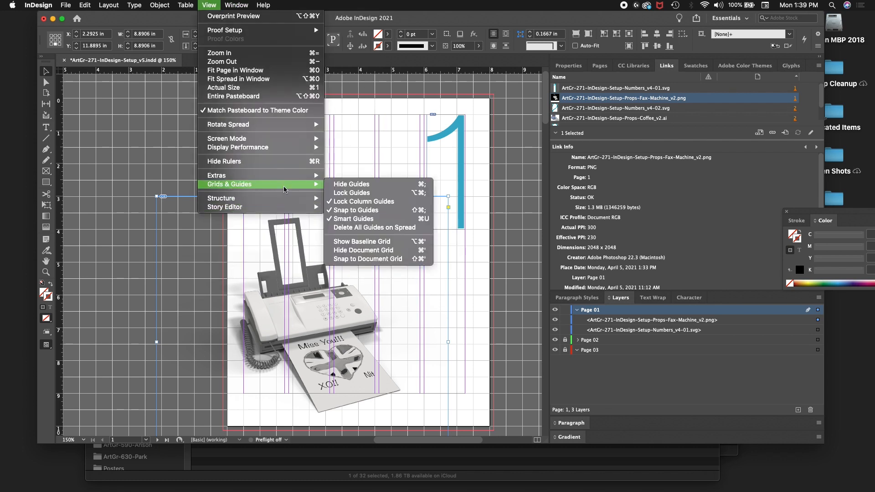
left_click(399, 254)
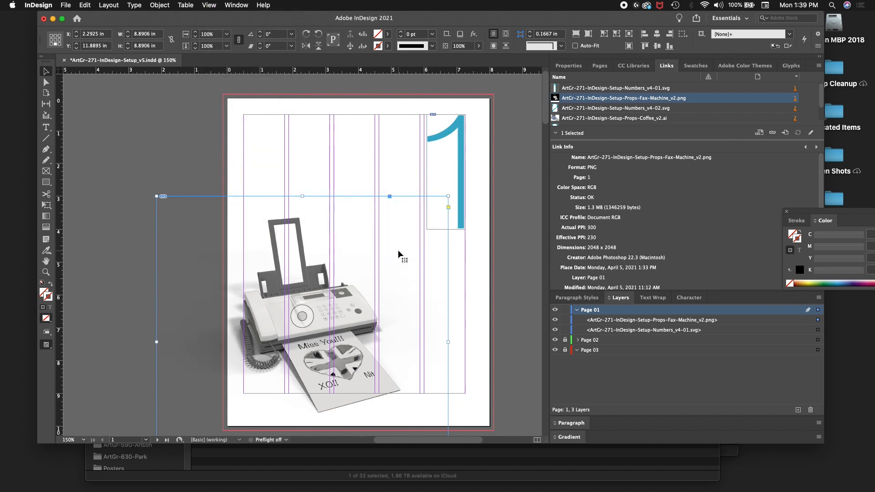
left_click(152, 172)
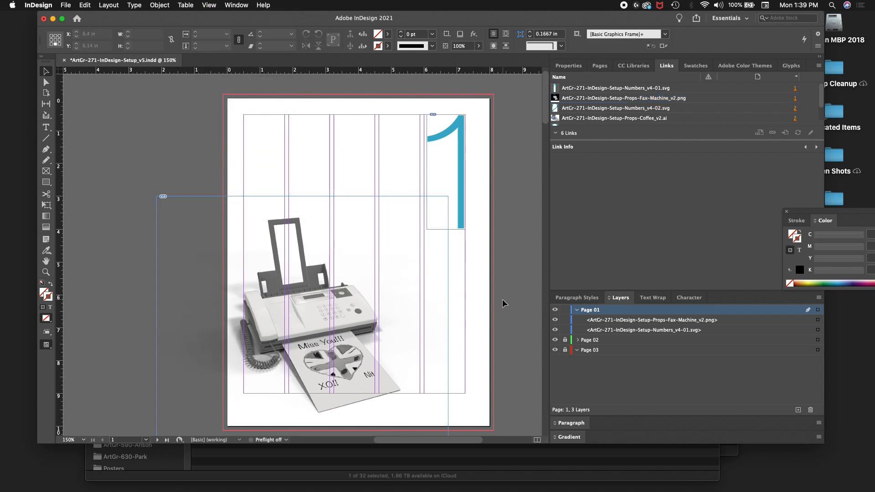
Unlock the Page 02 and Page 03 layers, and lock the fax machine image and numeral 1 individually in the Page 01 layer
left_click(566, 341)
left_click(565, 319)
left_click(566, 330)
Lock the coffee cup, clock and numeral images individually on pages 2 and 3, and make Page 01 the active layer
left_click(157, 440)
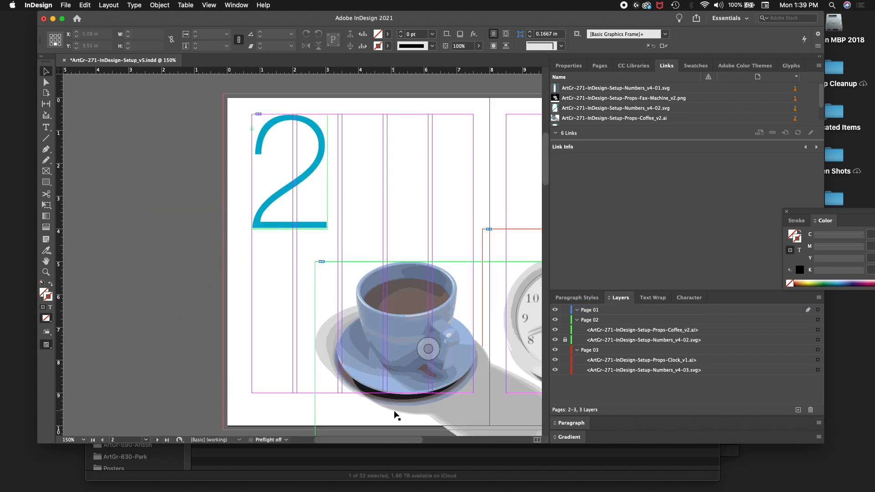
left_click(565, 330)
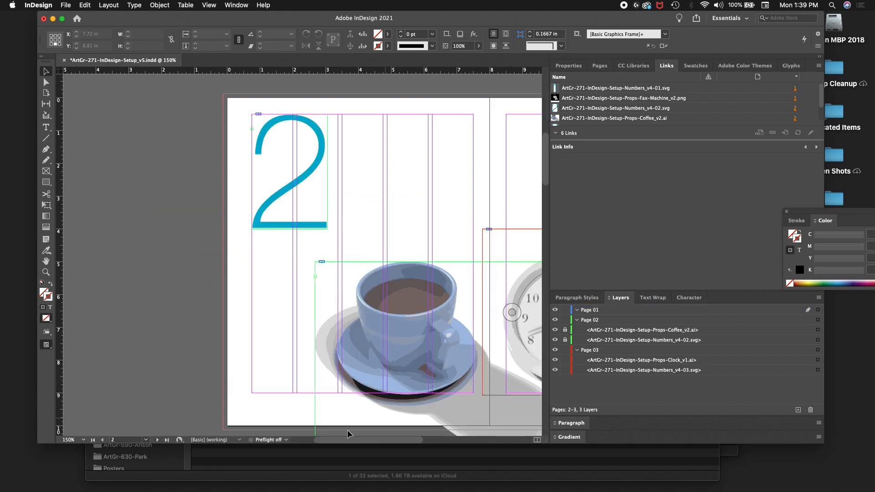
left_click(157, 439)
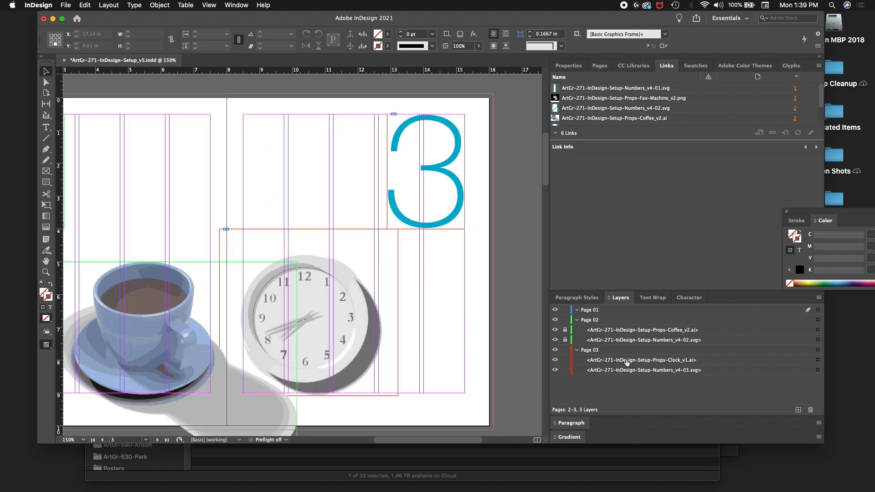
left_click(565, 360)
left_click(610, 310)
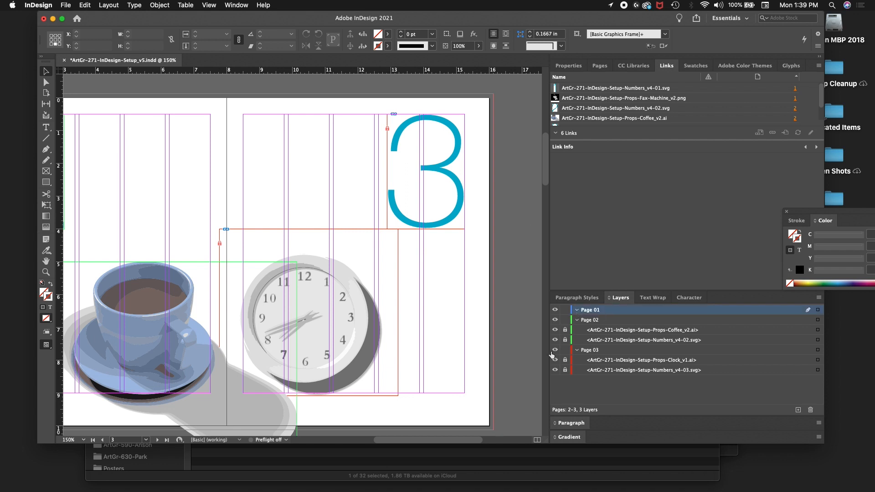
Return to page 1 and highlight the fax machine image's entry in the Page 01 layer
left_click_drag(404, 441, 375, 448)
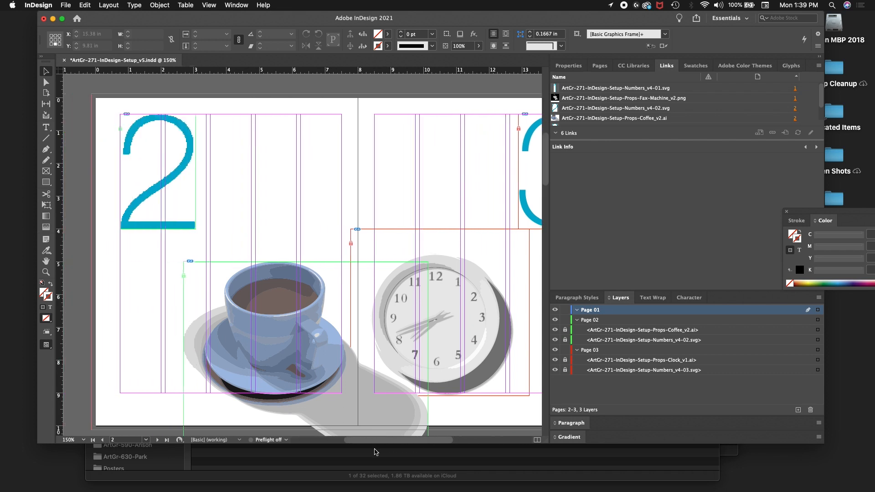
scroll(362, 340, "up", 3)
scroll(363, 339, "up", 5)
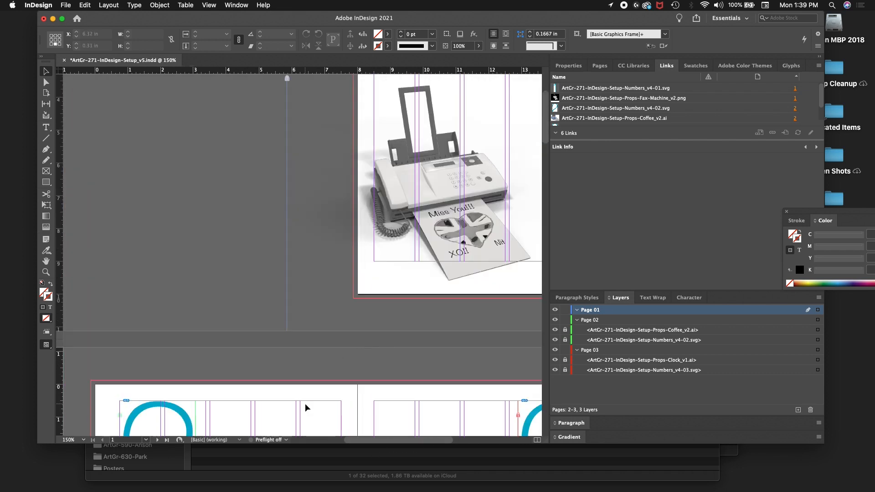
left_click(146, 441)
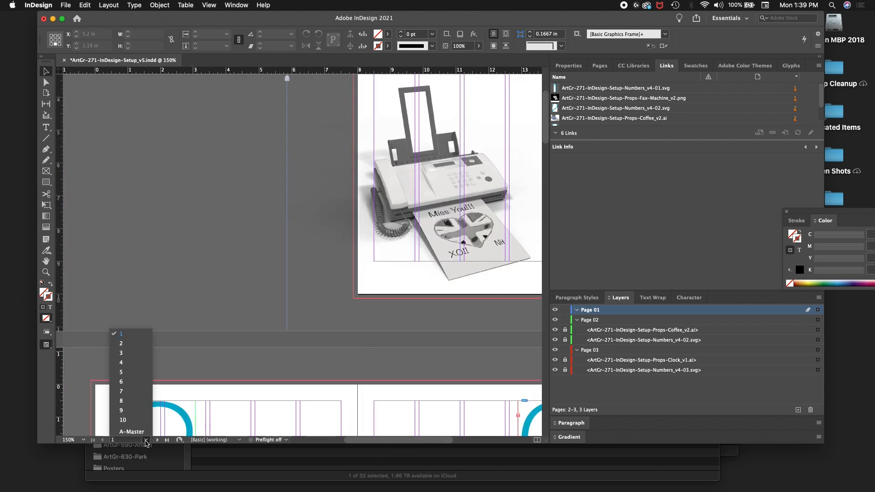
left_click(126, 344)
left_click(146, 440)
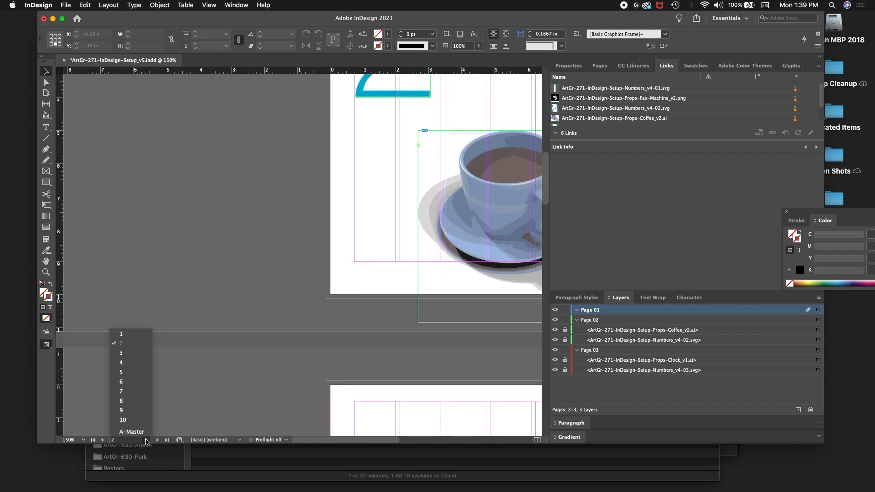
left_click(139, 338)
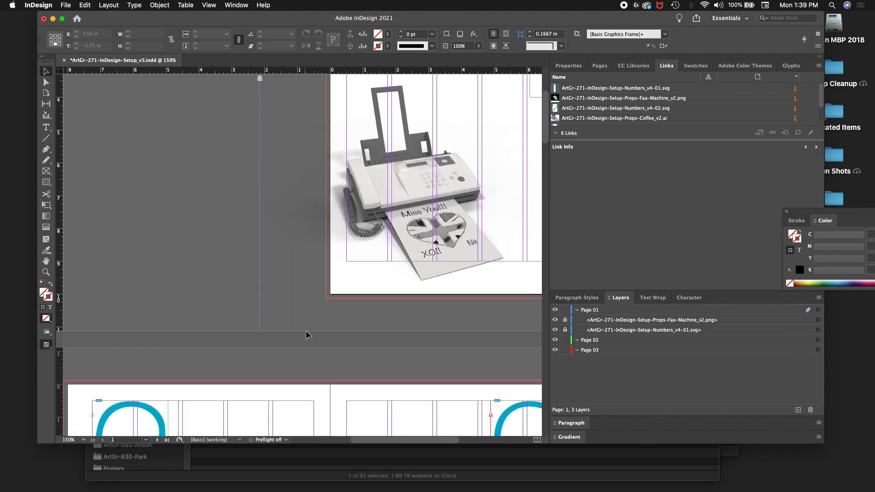
scroll(306, 331, "up", 4)
scroll(306, 335, "down", 3)
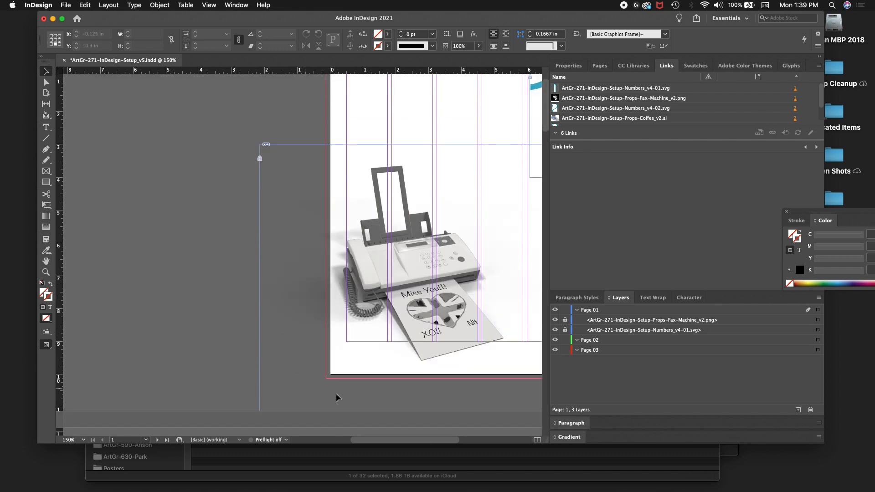
left_click_drag(362, 439, 387, 439)
scroll(355, 350, "up", 1)
scroll(355, 349, "up", 2)
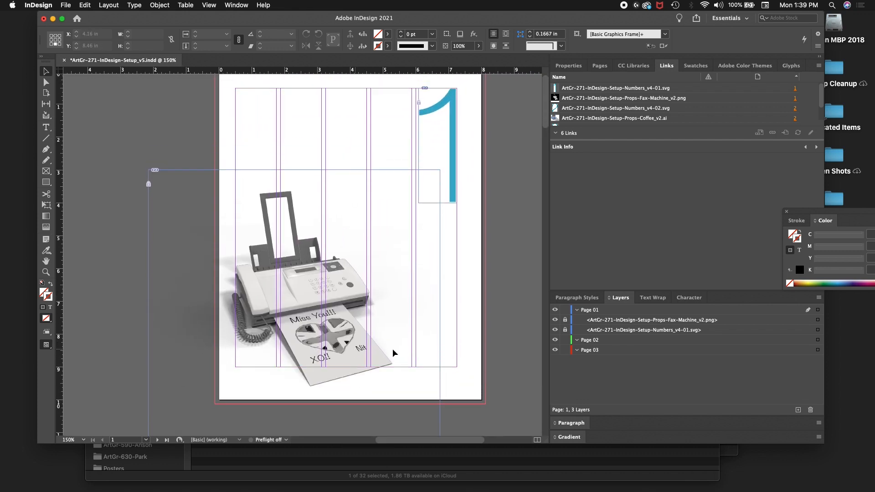
left_click(633, 321)
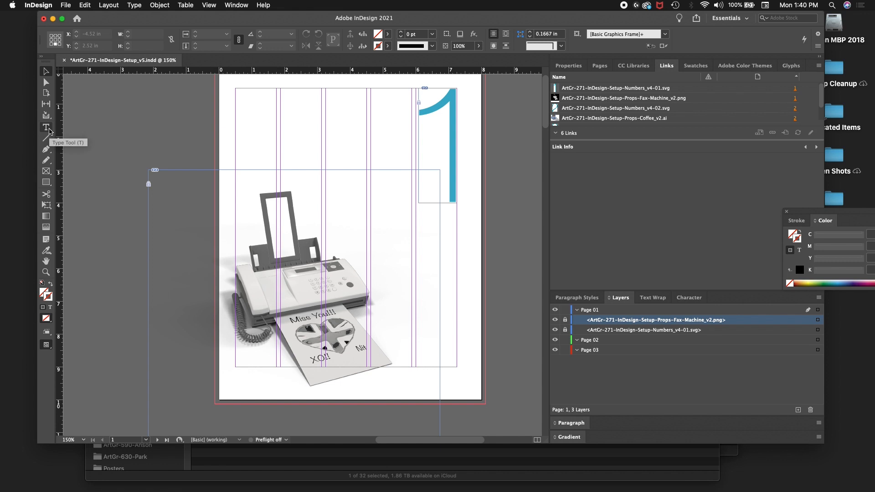
Switch to Finder and open ArtGr-271-InDesign-Setup-A-Tale-of-Two-Cities_v2.docx from the text folder
key("super+Tab")
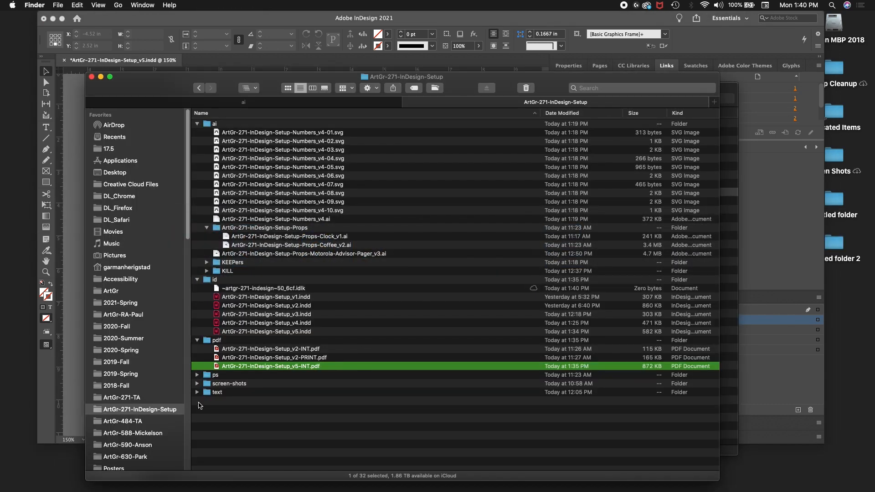
left_click(197, 393)
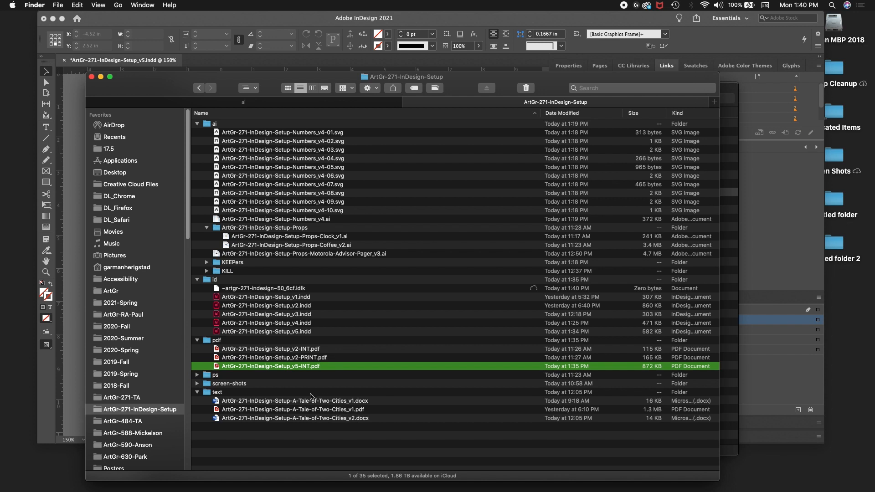
double_click(316, 419)
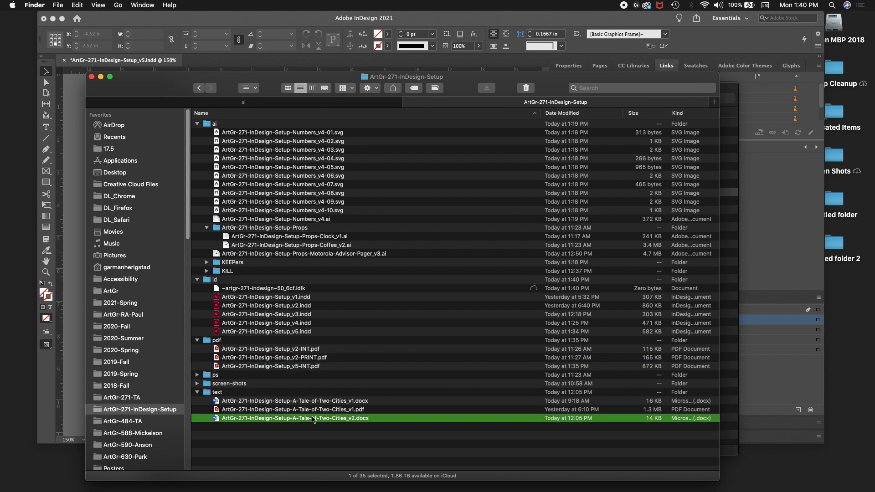
Look through the Tale of Two Cities passage in Word and select all of its text
scroll(413, 367, "down", 10)
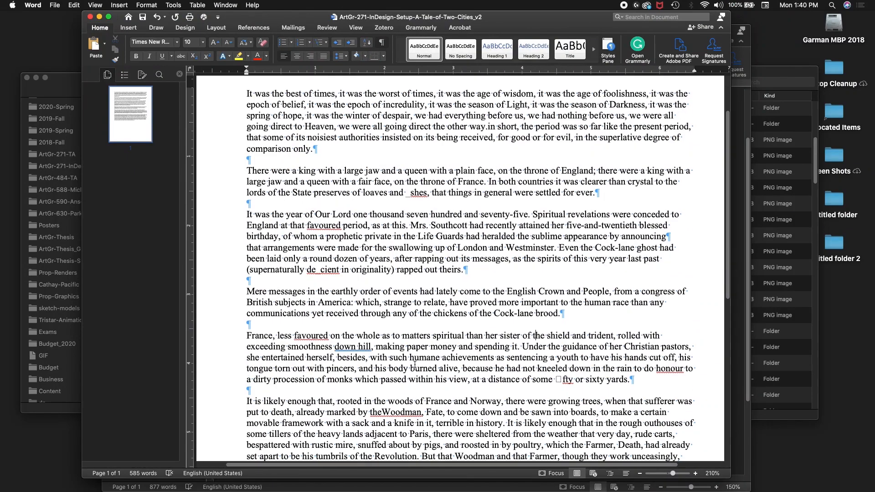
scroll(413, 372, "up", 10)
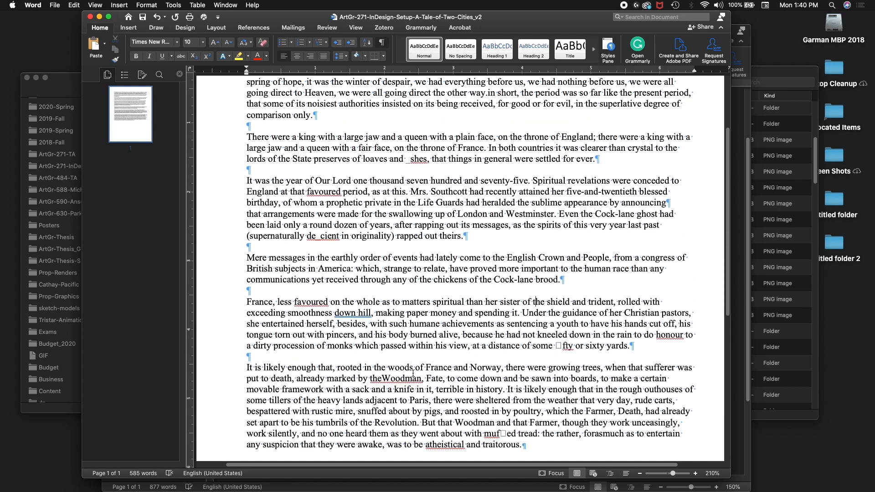
scroll(413, 373, "up", 2)
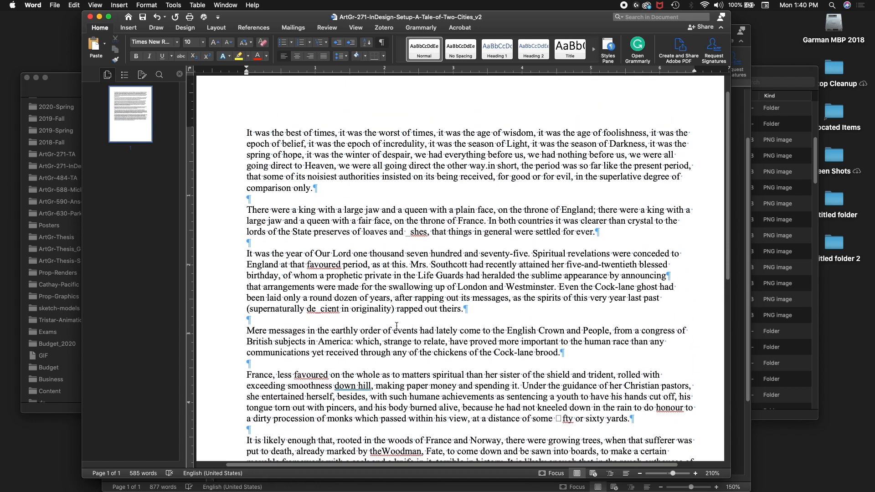
scroll(383, 304, "down", 4)
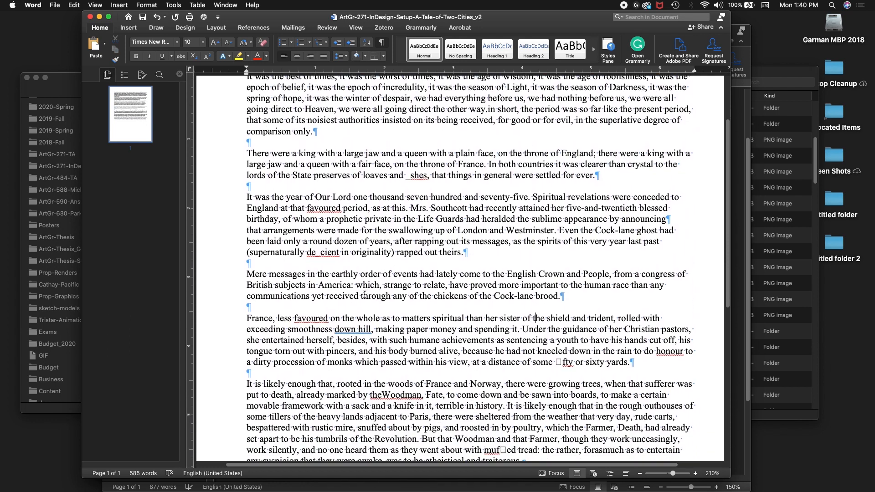
scroll(367, 301, "down", 4)
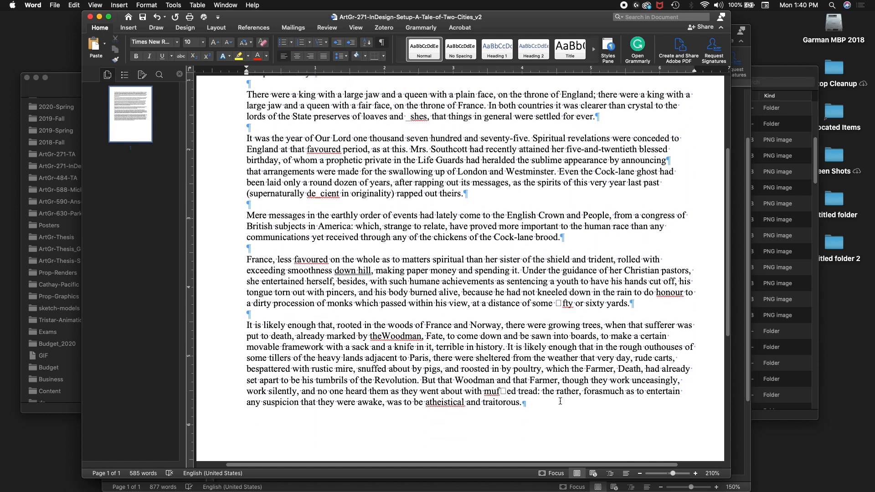
scroll(560, 401, "up", 10)
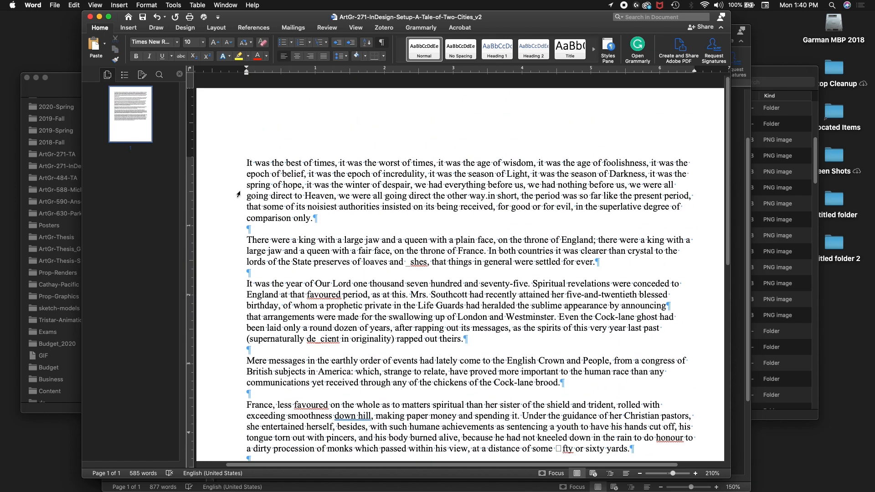
triple_click(239, 164)
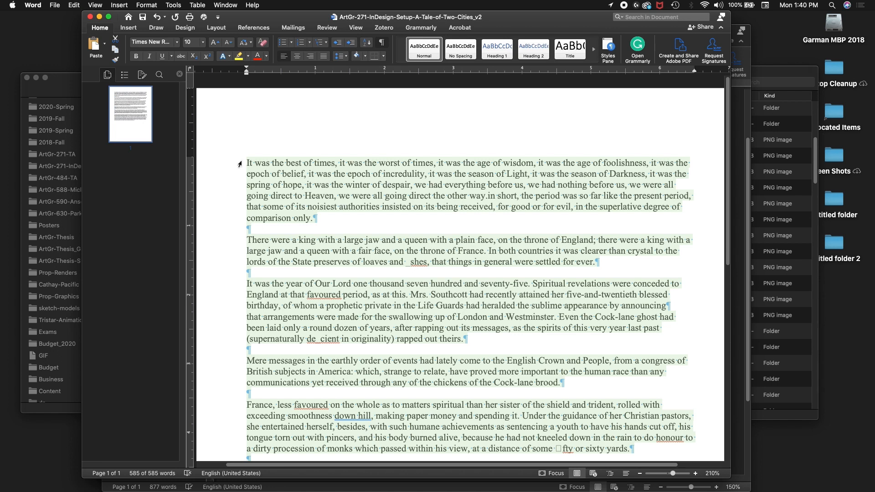
Switch to InDesign, draw a 4 by 8.5 in text frame over page 1's first three columns, and paste the Word passage into it
key("super+Tab")
key("super+Tab")
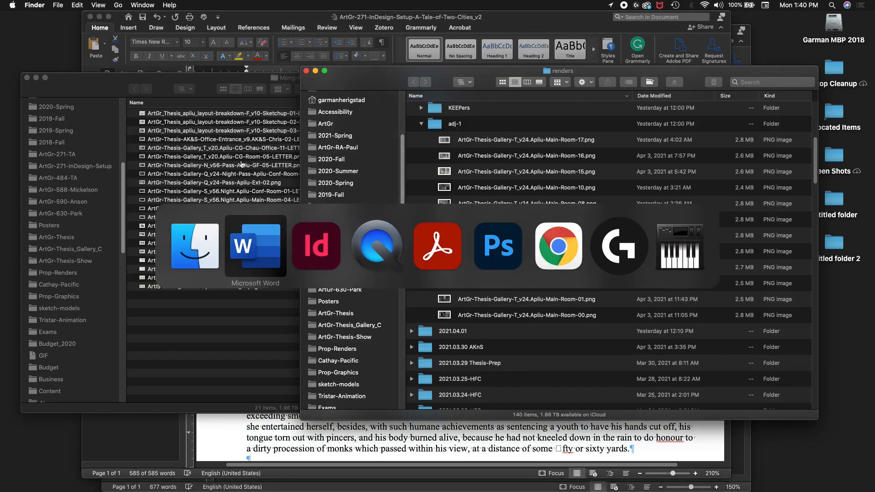
key("super+Tab")
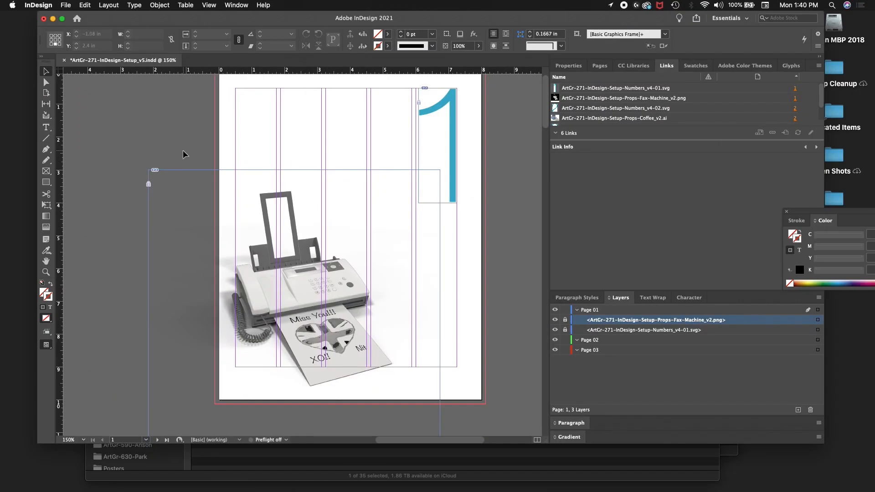
left_click(49, 132)
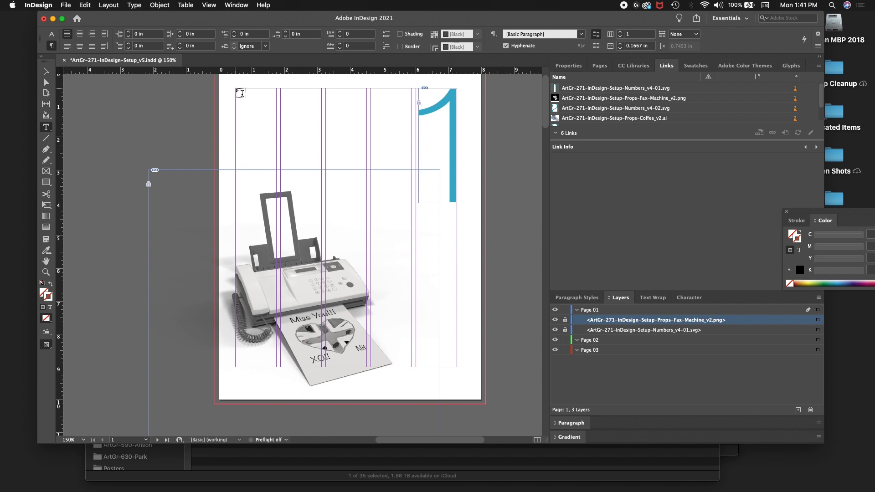
left_click_drag(237, 89, 367, 370)
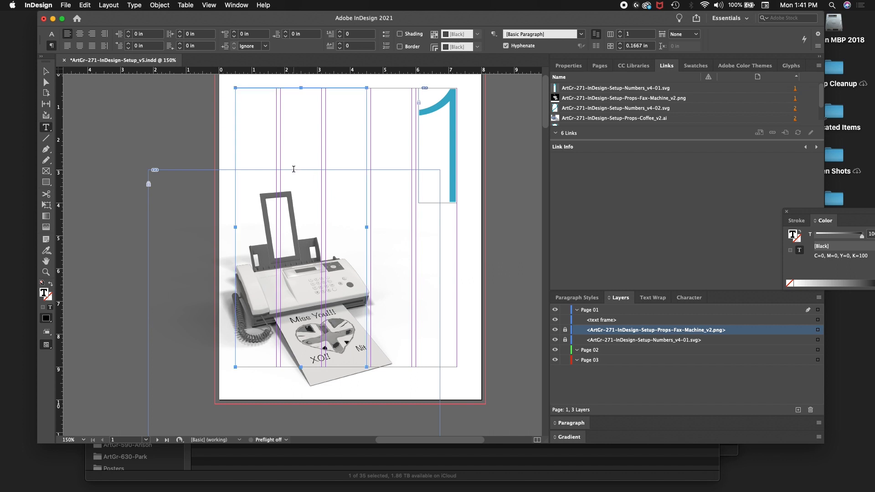
key("super+v")
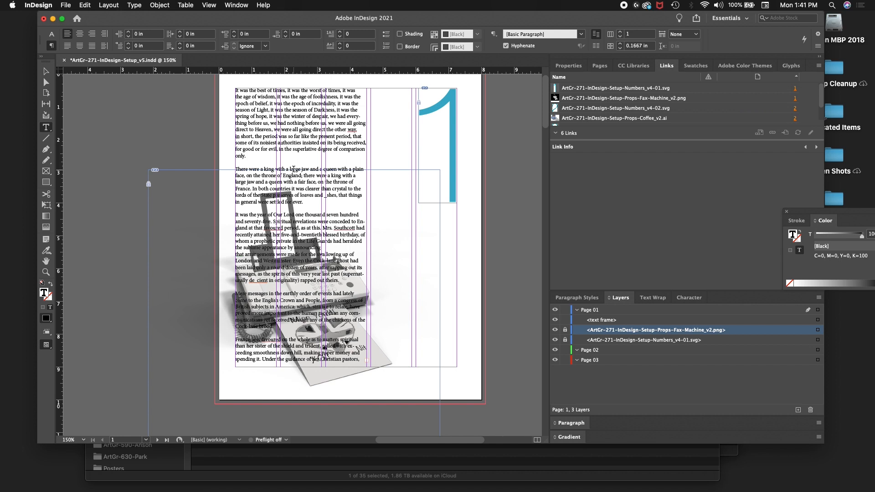
Thread the first frame's overset text into a second frame about 2.675 in wide and 8.5 in tall over page 1's remaining columns
left_click(52, 74)
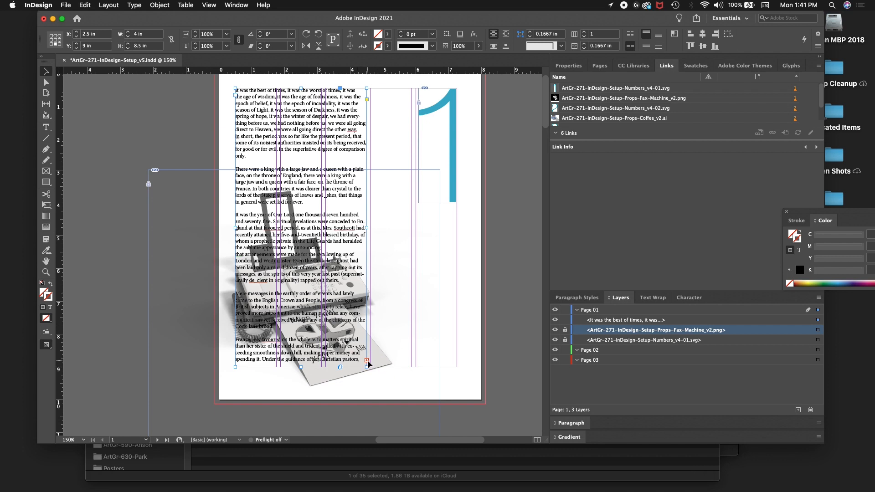
key("super+equal")
key("super+equal")
key("super+equal")
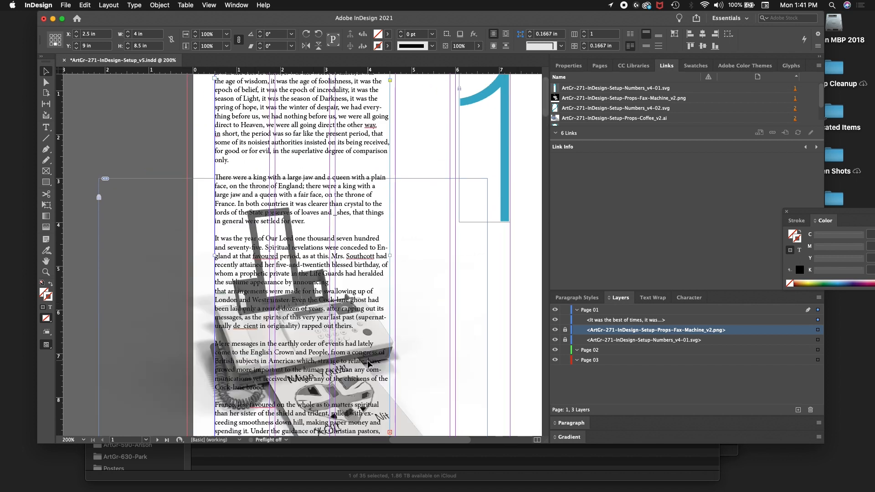
scroll(358, 350, "down", 15)
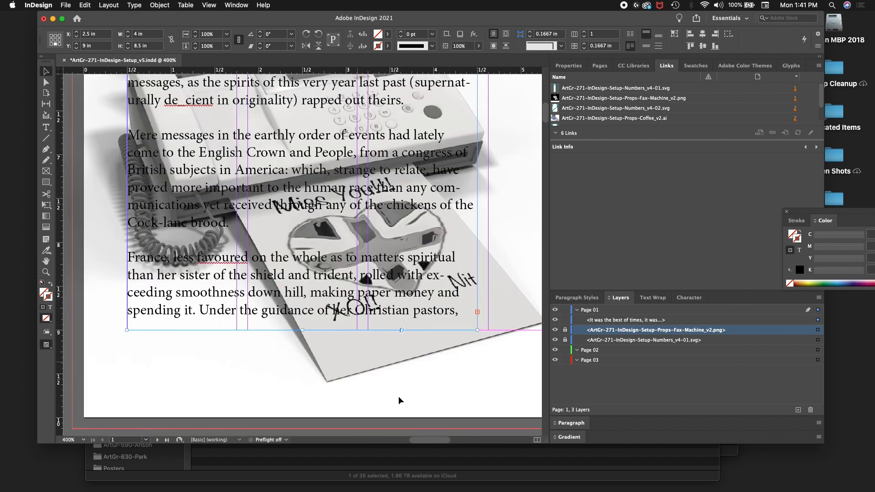
scroll(420, 327, "up", 2)
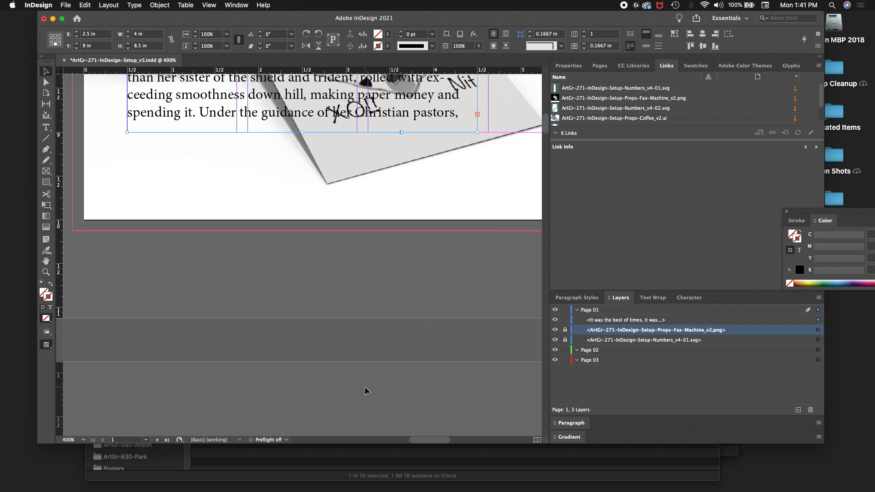
key("super+minus")
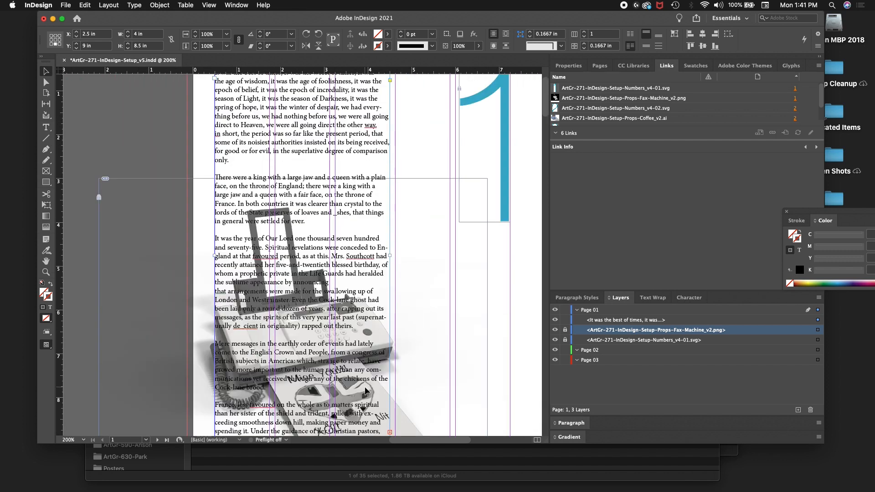
key("super+minus")
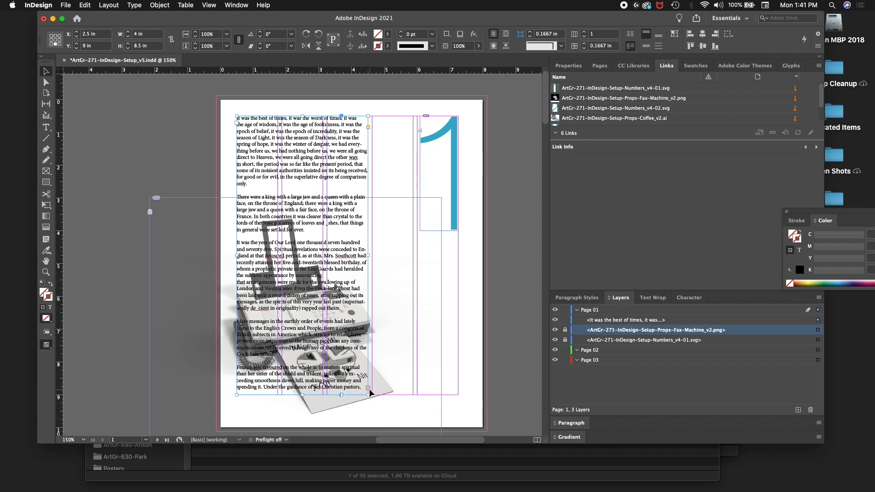
left_click(368, 389)
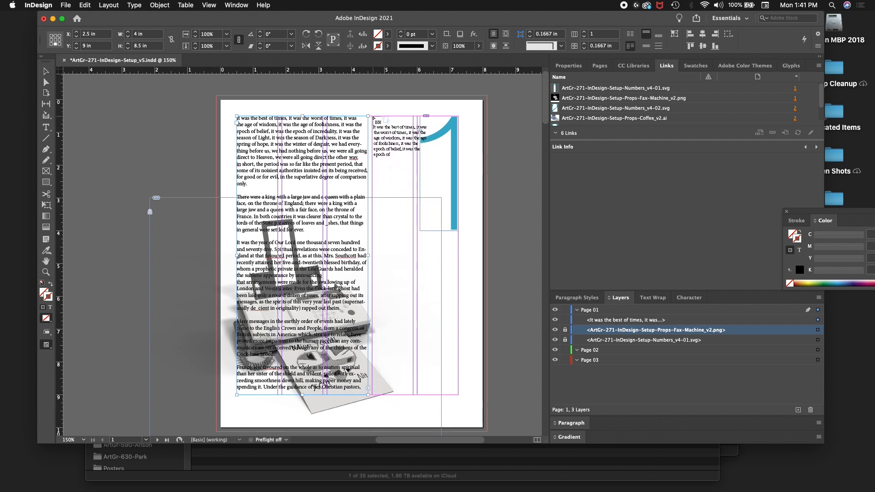
left_click_drag(375, 120, 461, 397)
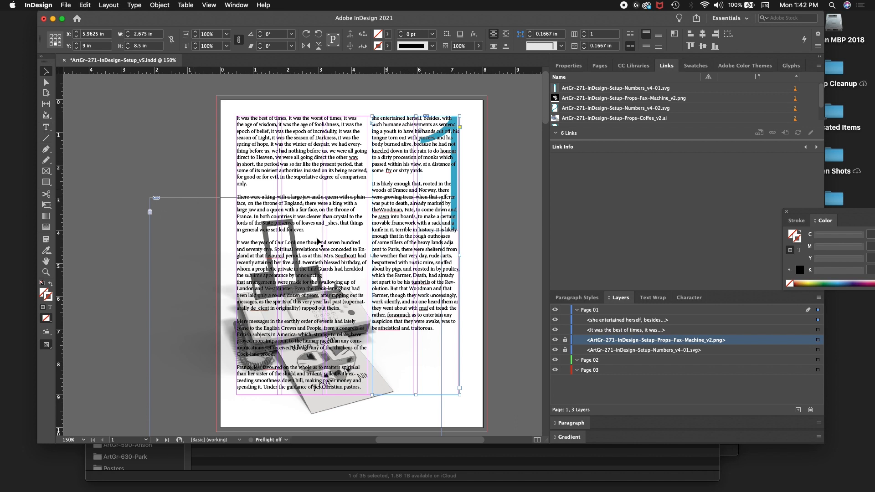
Lock the Page 02 and Page 03 layers and highlight the second text frame's entry in the Page 01 layer
left_click(690, 350)
left_click(628, 320)
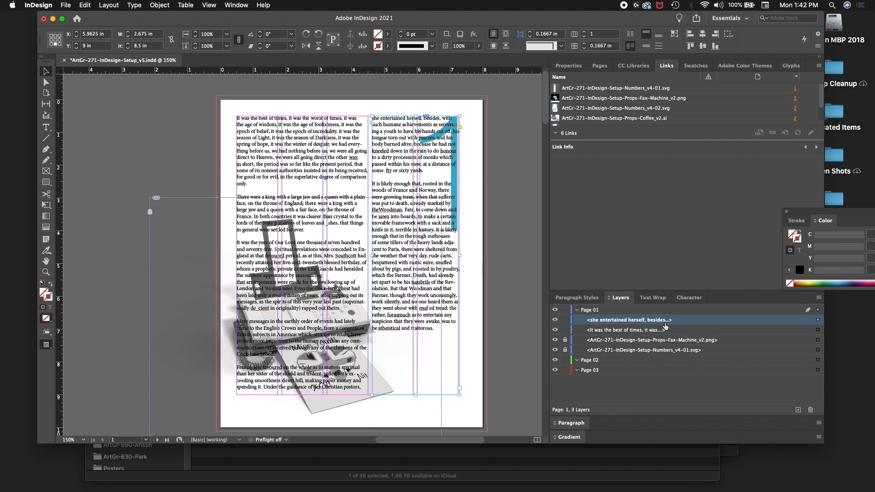
left_click(565, 360)
left_click(565, 370)
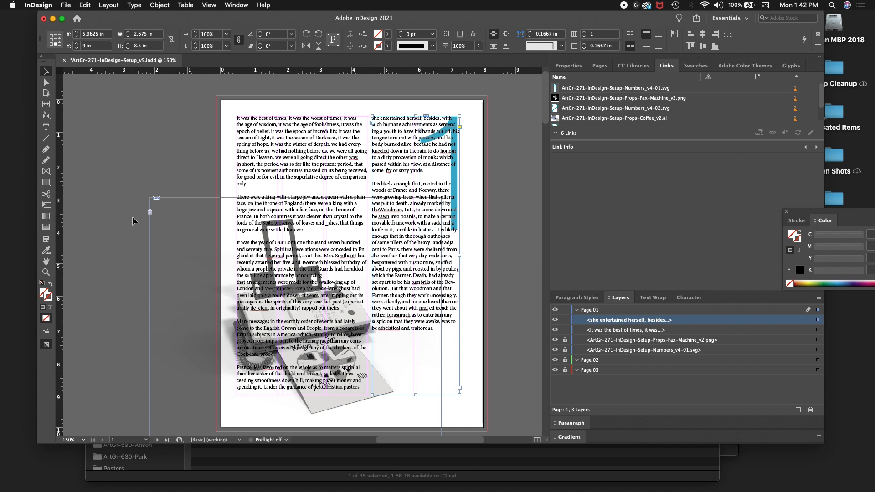
left_click(46, 183)
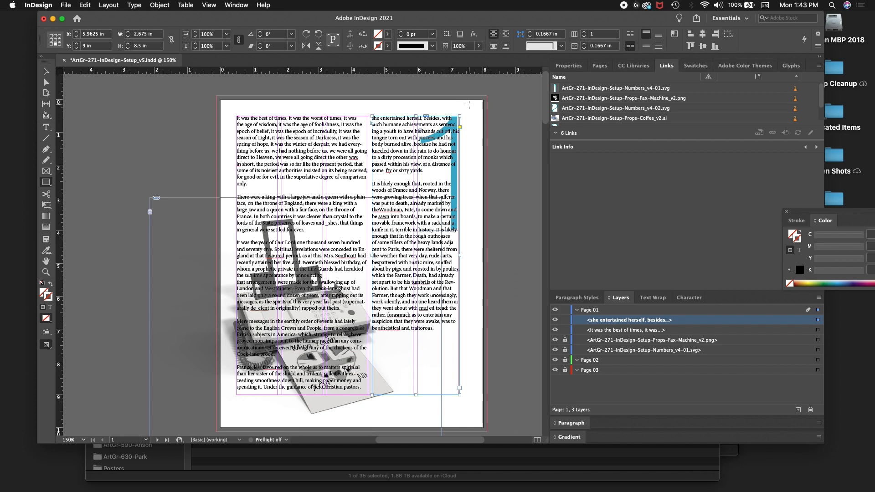
mouse_move(472, 108)
left_mouse_down()
mouse_move(445, 237)
mouse_move(455, 224)
left_mouse_up()
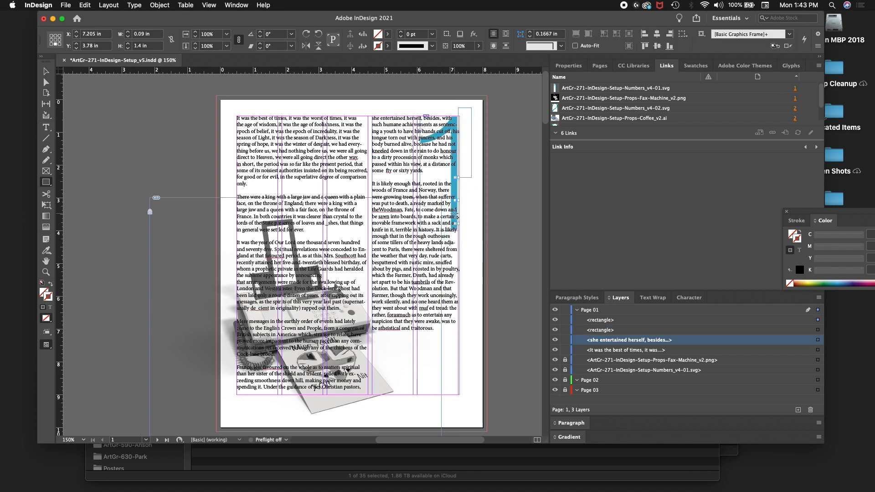
key("super+z")
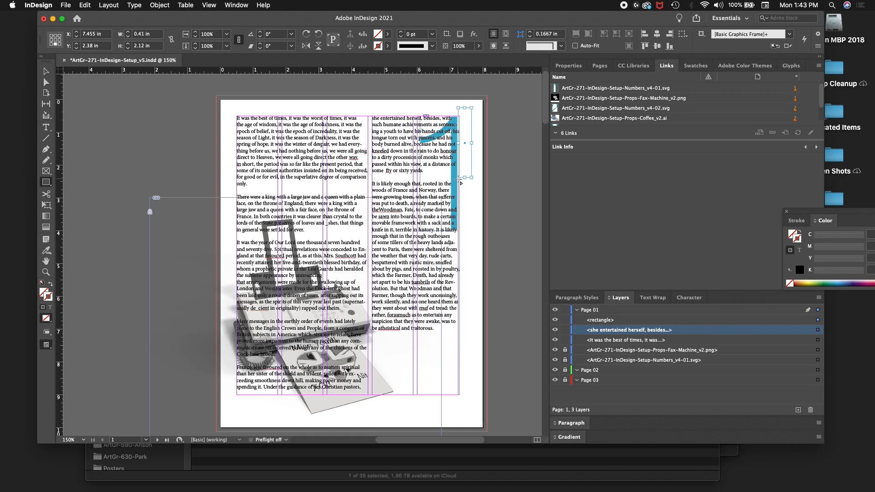
key("super+z")
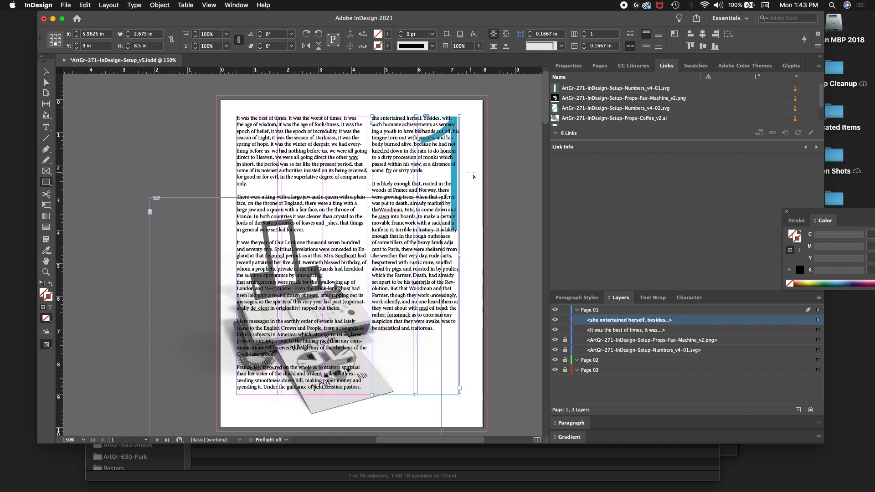
Lock both text frames on page 1 and draw a rectangle about 0.82 by 3.76 in around the numeral 1's stem
left_click(566, 329)
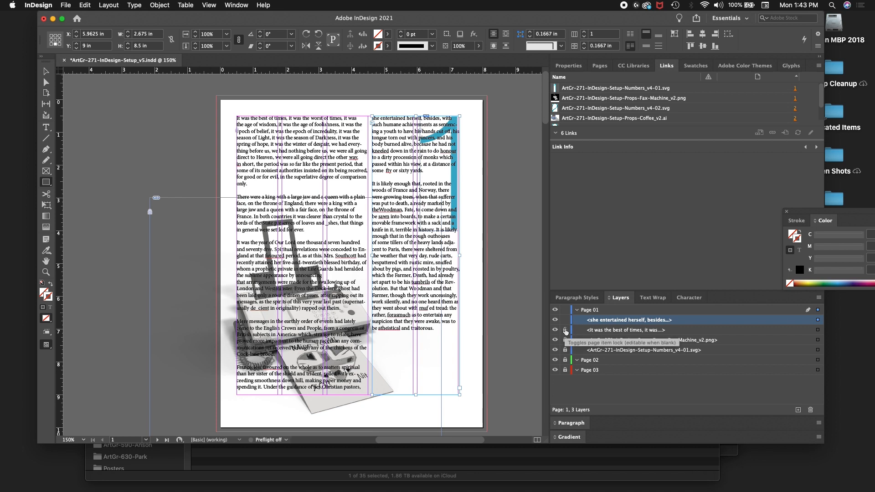
left_click(565, 320)
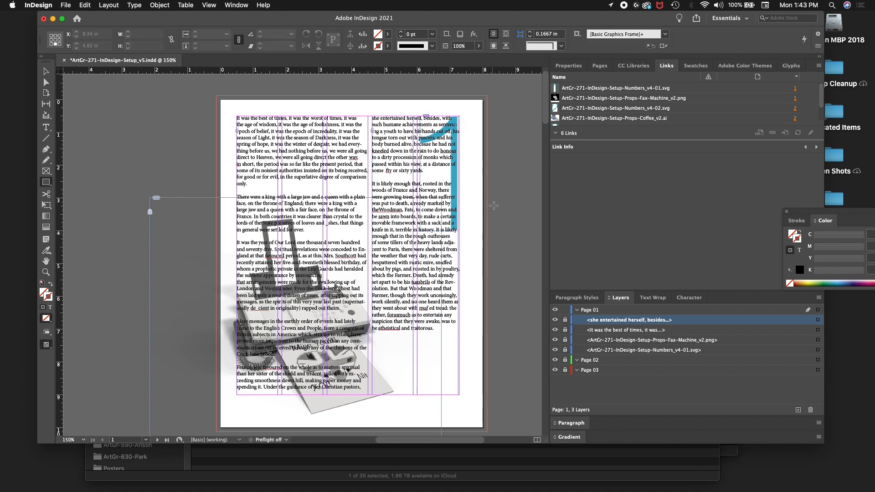
left_click_drag(467, 116, 441, 239)
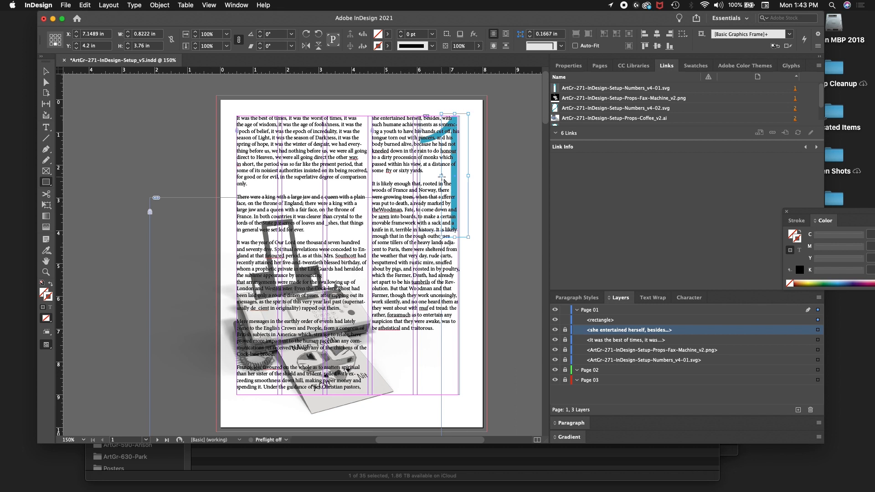
left_click_drag(441, 176, 445, 176)
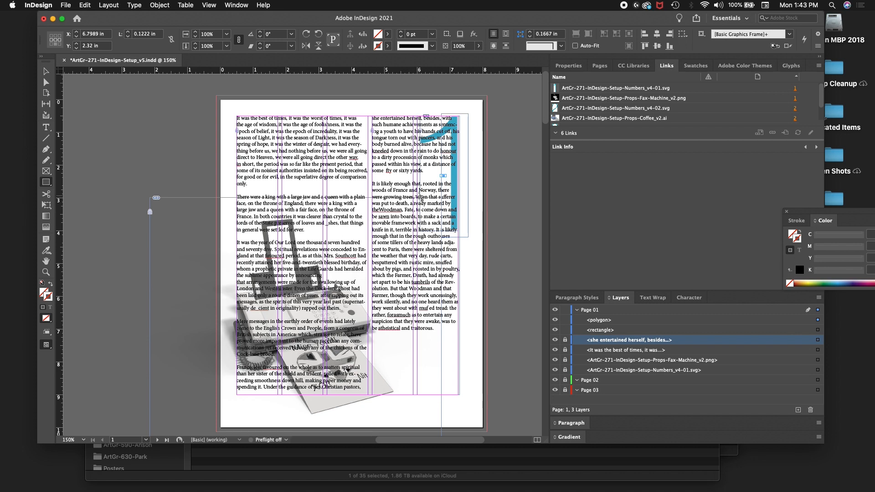
key("cmd+z")
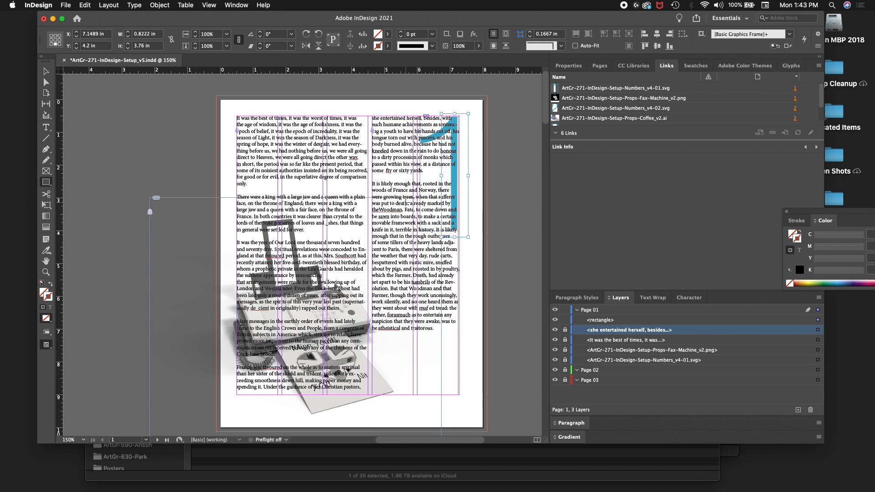
Resize the rectangle around the numeral 1's stem to about 0.54 in wide and 3.56 in tall
left_click(46, 82)
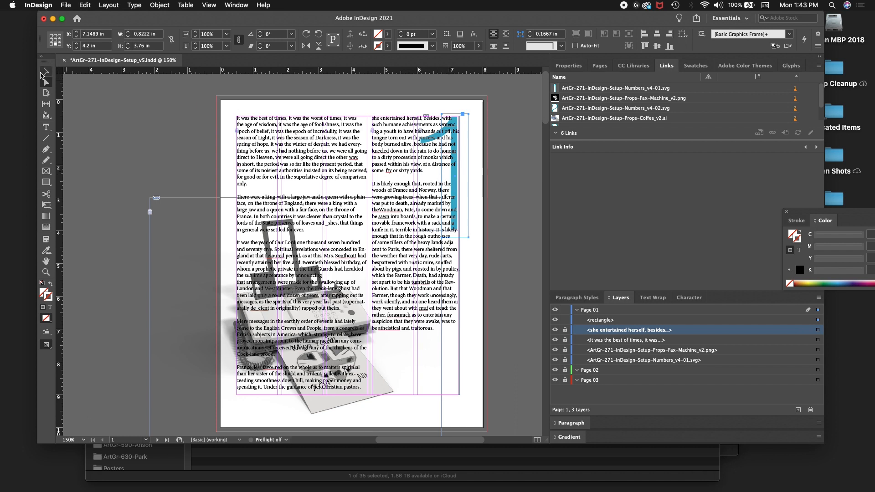
left_click(42, 73)
left_click_drag(441, 175, 451, 178)
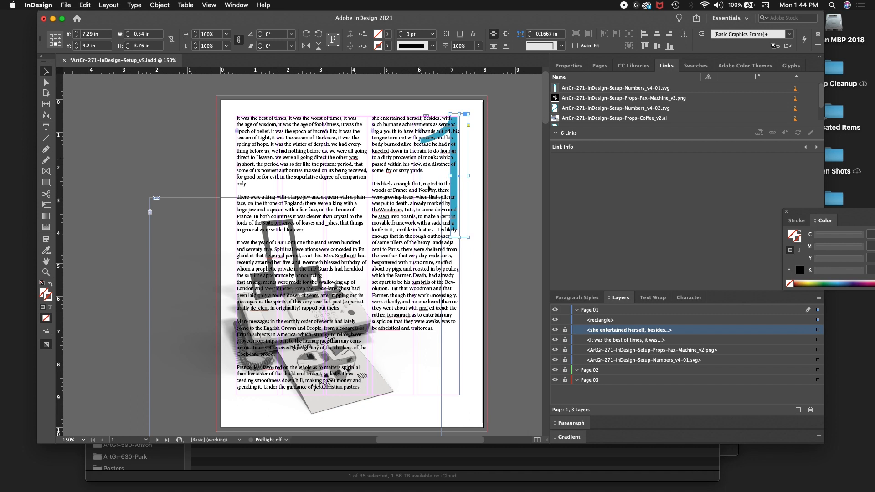
left_click_drag(461, 238, 461, 231)
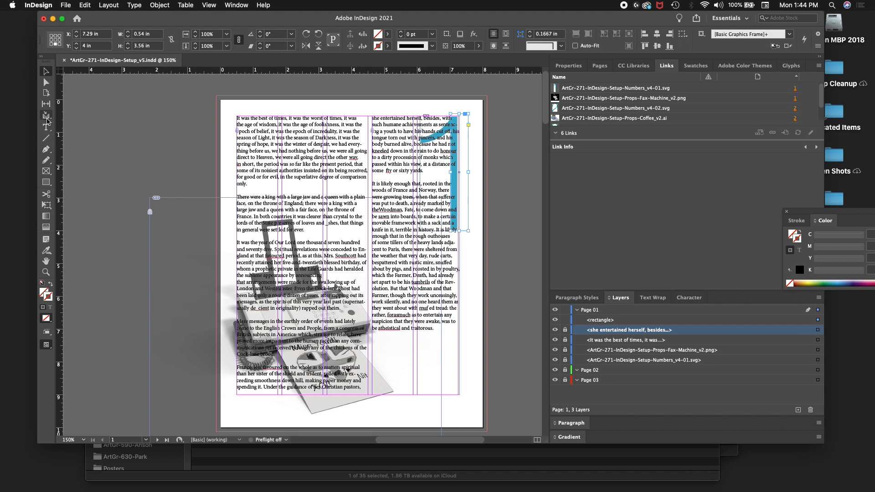
Trace a closed Pen tool path about 1.15 in wide around the curved flag of the numeral 1
left_click(46, 182)
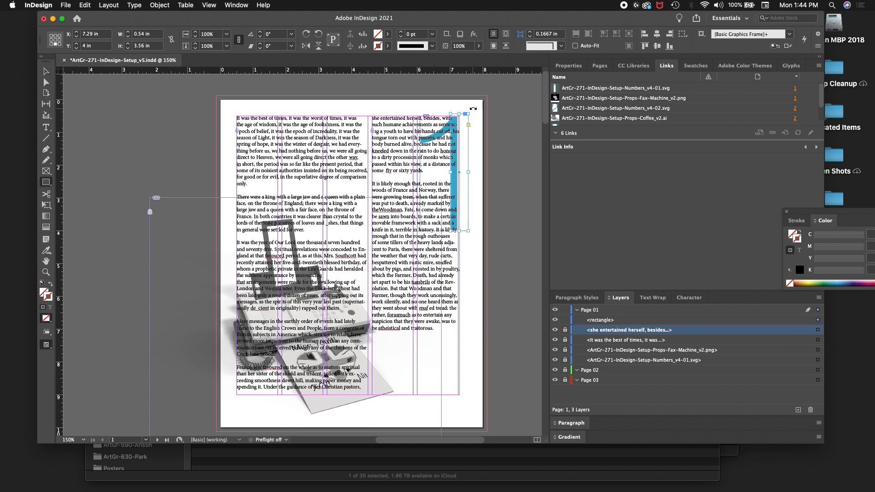
key("super+equal")
key("super+equal")
key("super+equal")
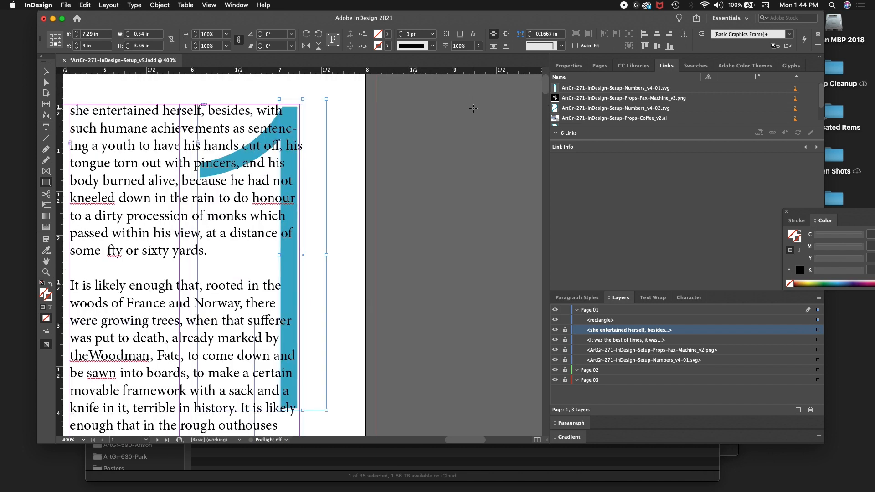
key("p")
left_click(293, 89)
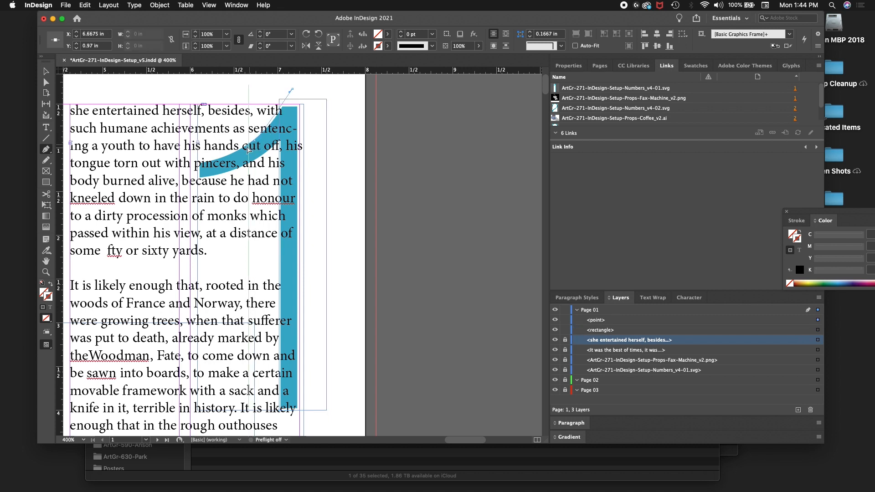
left_click(228, 158)
left_click_drag(228, 158, 199, 163)
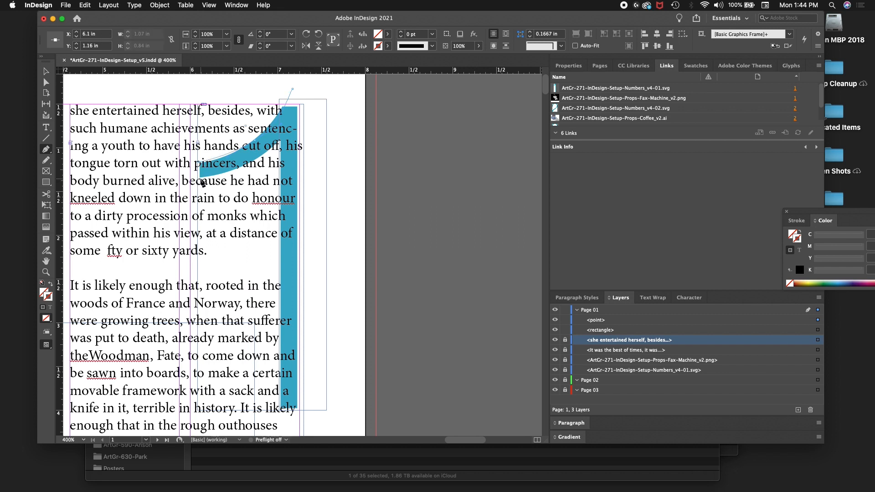
left_click(202, 182)
left_click_drag(247, 165, 287, 134)
left_click(300, 93)
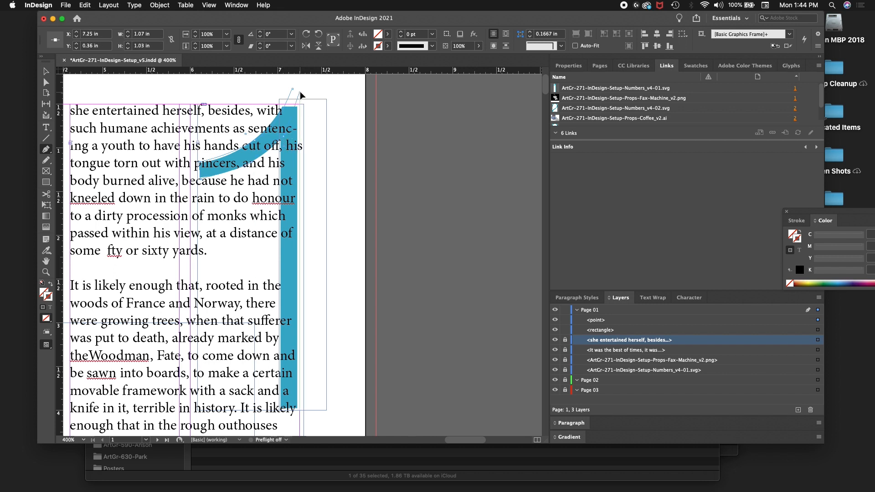
left_click(293, 88)
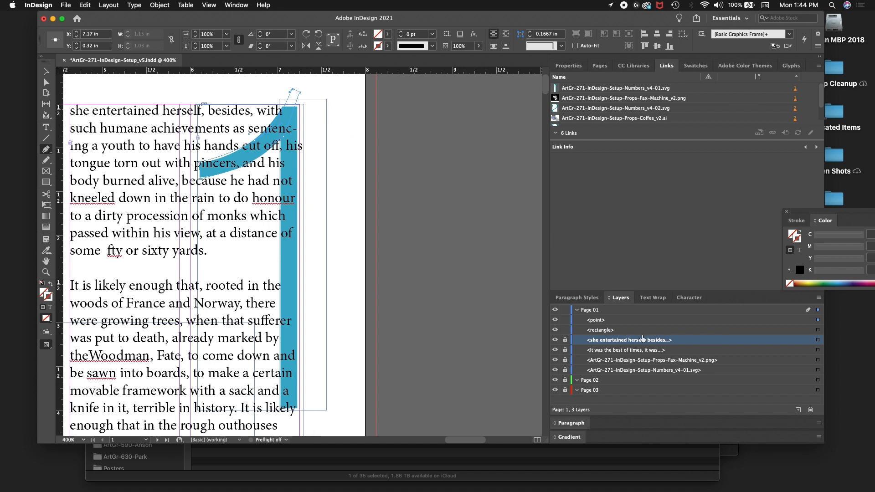
Select the closed path around the numeral 1's curved flag and nudge it down to a Y position of 1.3639 in
left_click(612, 333)
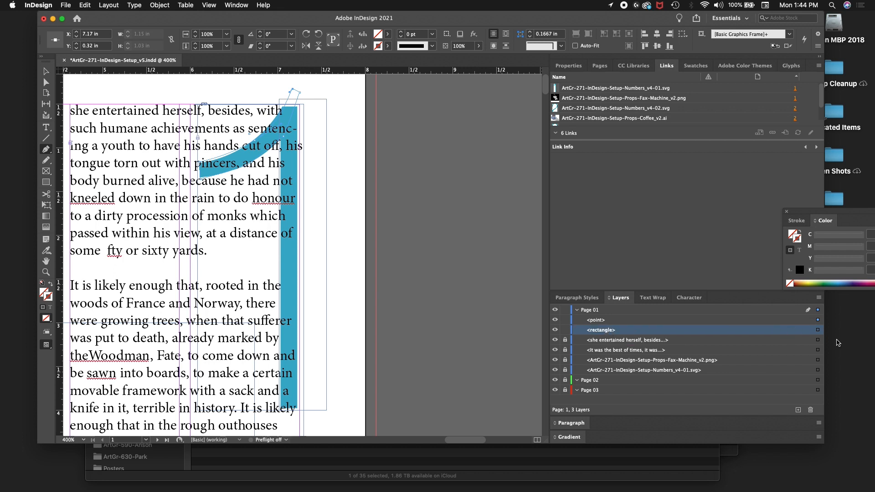
left_click(818, 331)
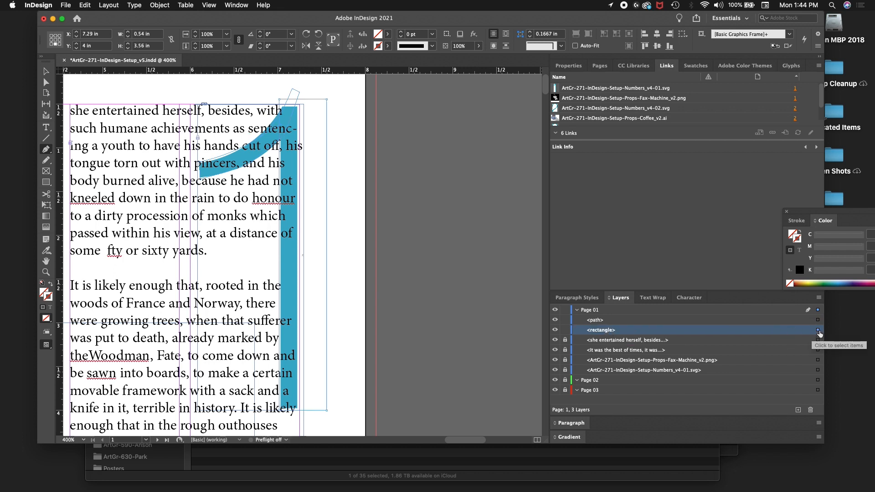
left_click(818, 320)
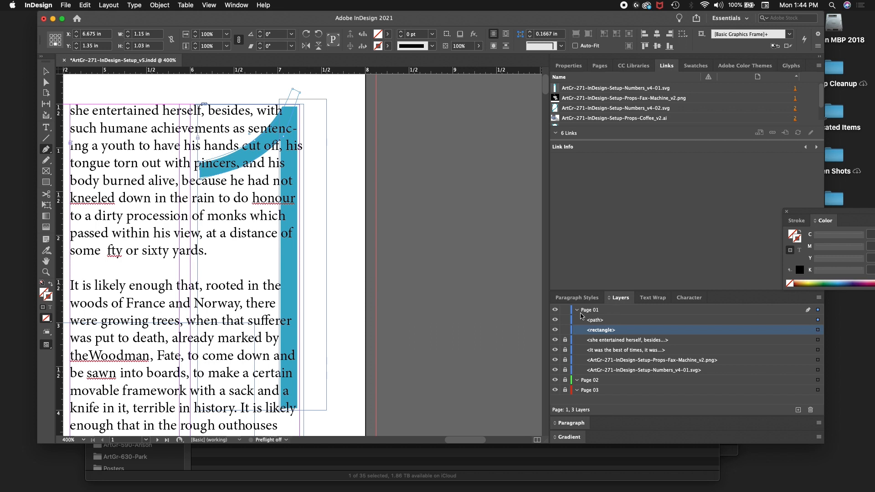
scroll(368, 234, "left", 3)
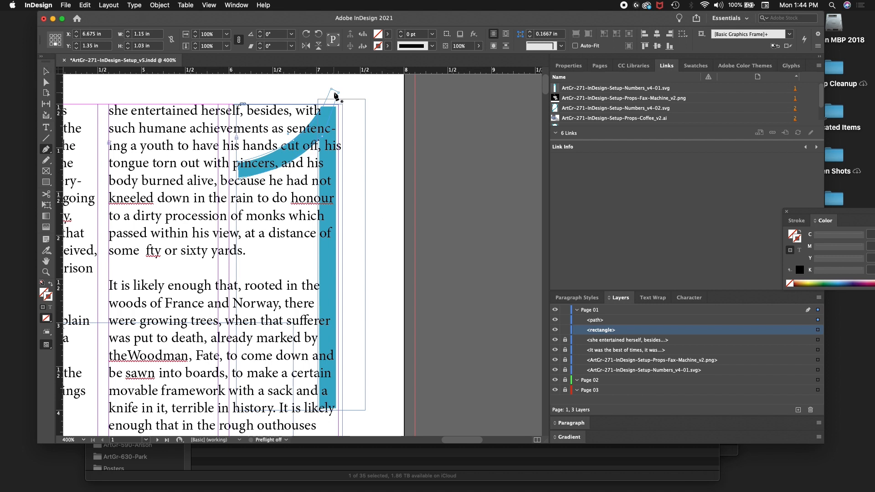
left_click(335, 94)
left_click(46, 72)
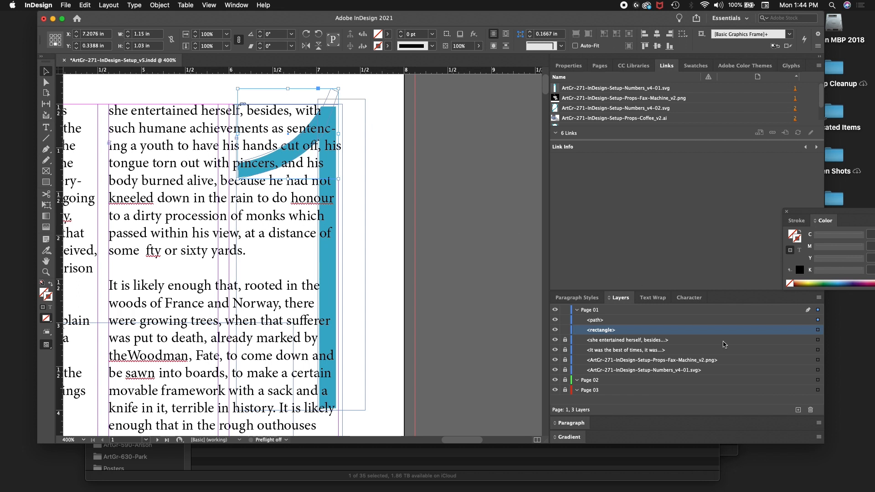
left_click(818, 331)
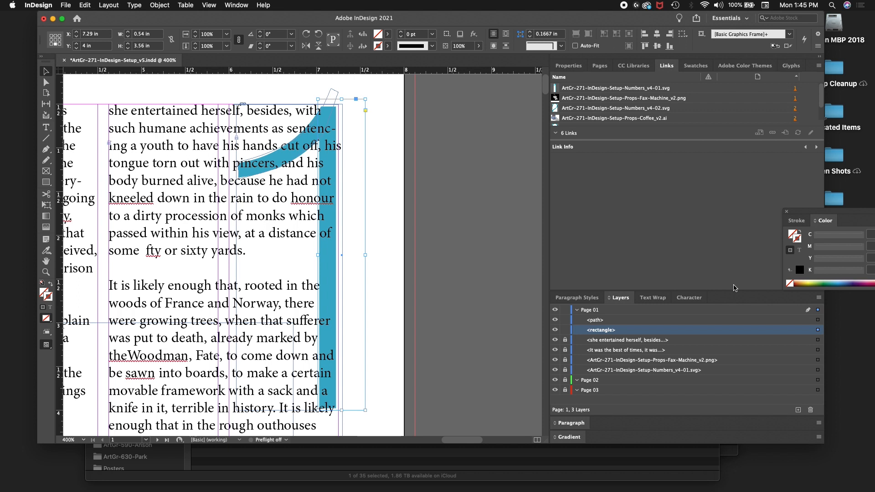
left_click(818, 320)
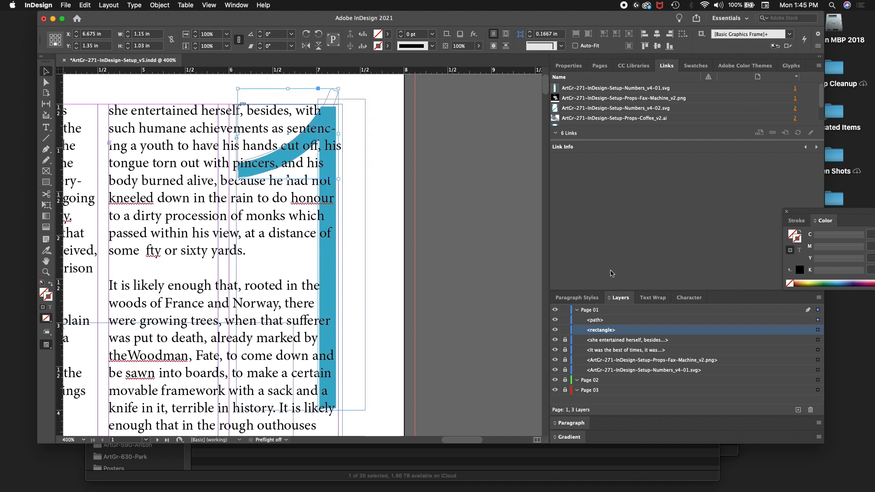
key("Down")
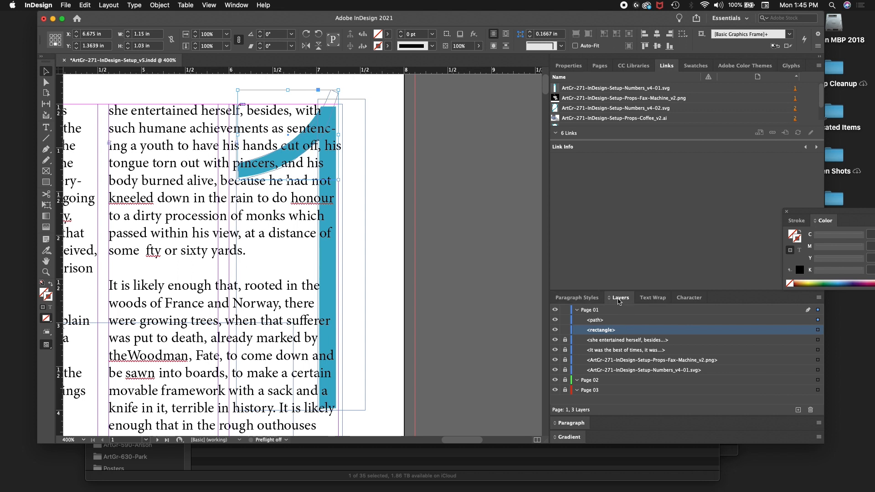
Select the flag path and the stem rectangle together and apply text wrap around object shape to both
left_click(585, 300)
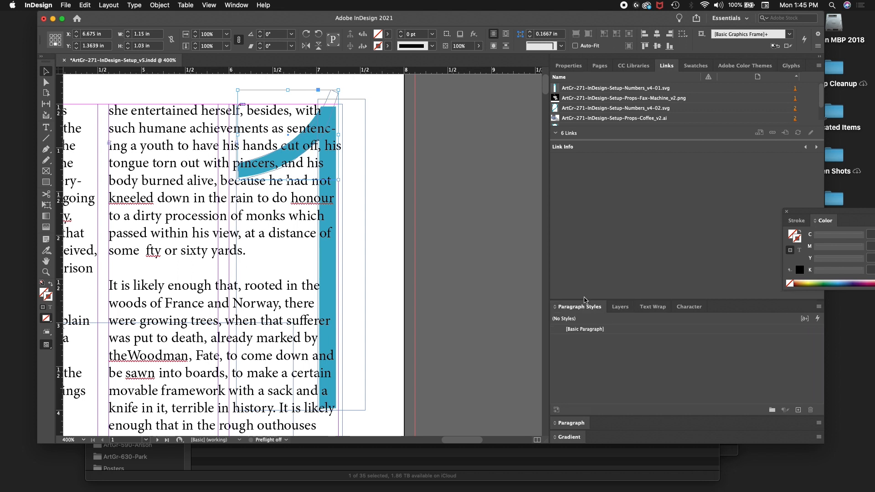
left_click(622, 309)
left_click(655, 309)
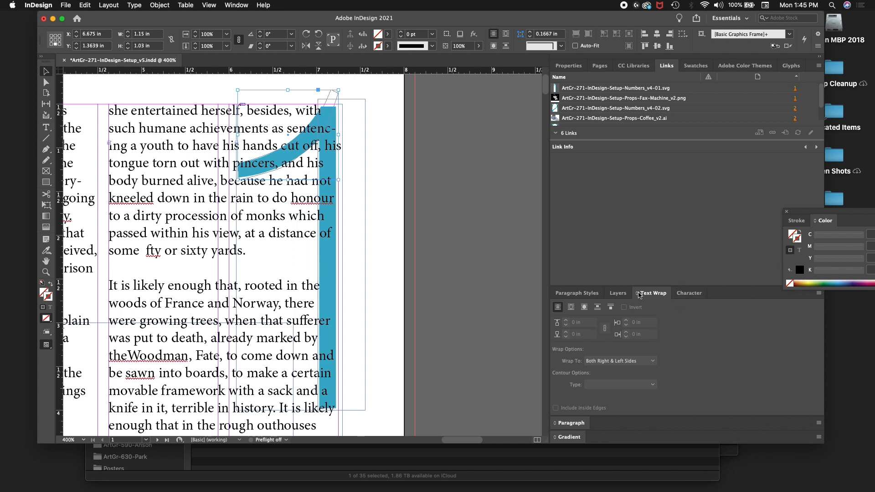
left_click(618, 294)
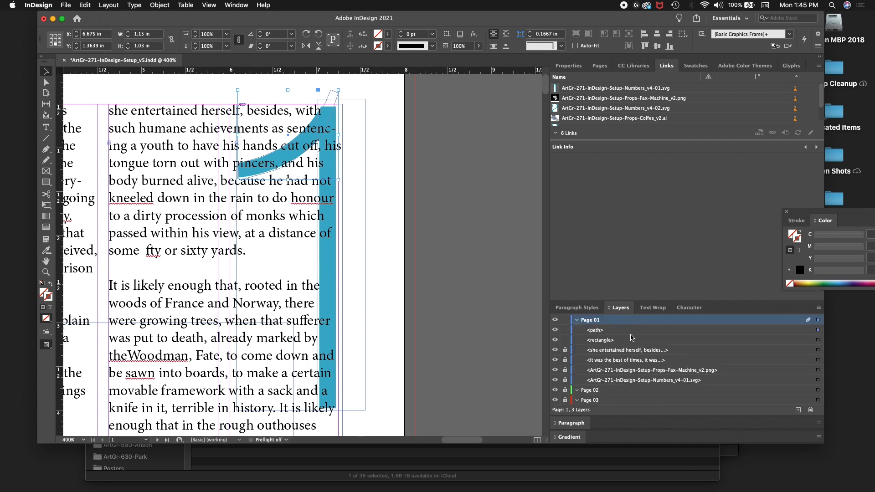
left_click(818, 340, "shift")
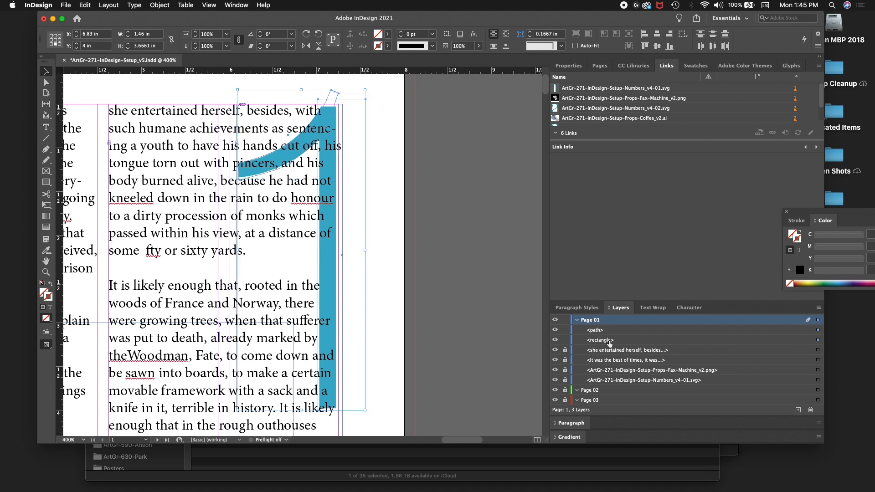
left_click(653, 308)
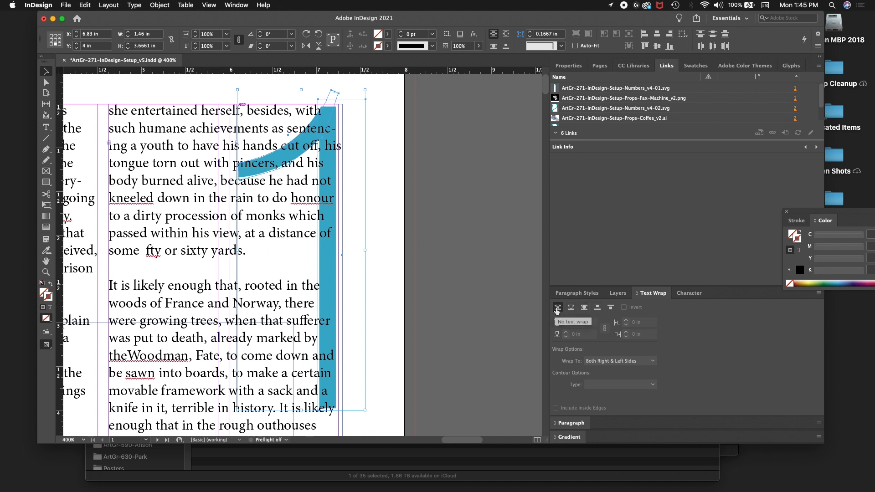
left_click(585, 311)
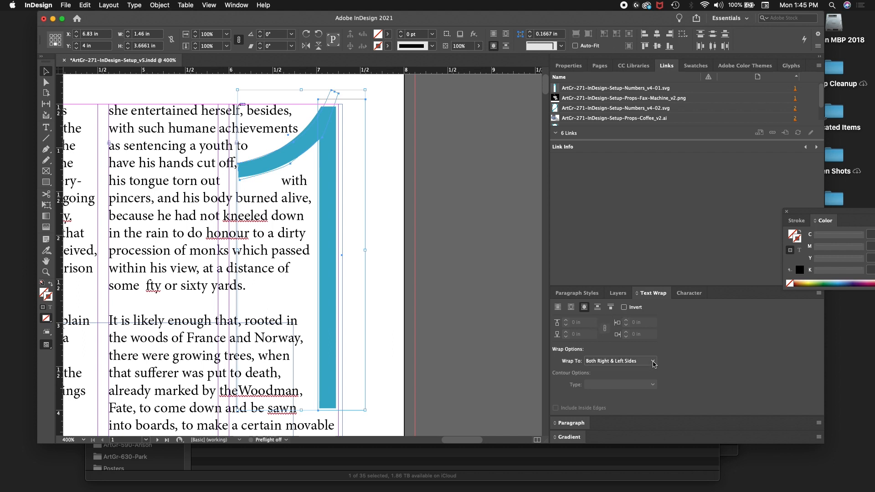
Select only the path around the numeral 1's flag and set its text wrap offset to 0.125 in
left_click(618, 293)
left_click(686, 343)
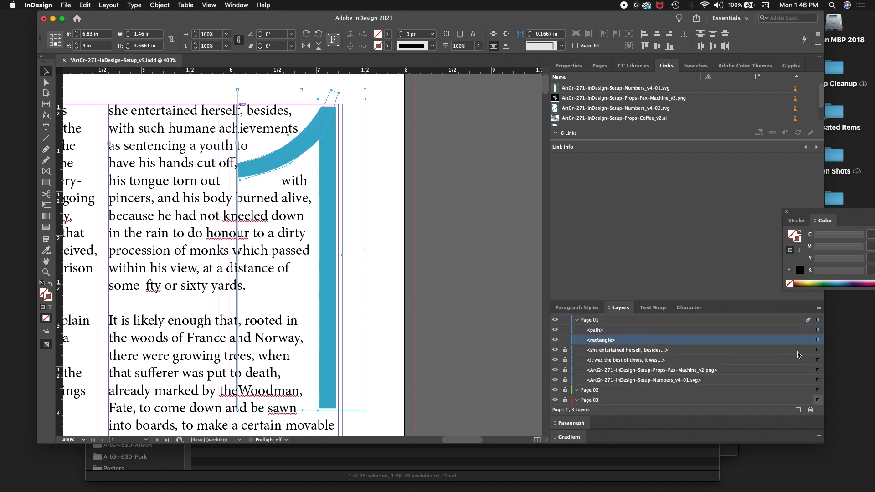
left_click(782, 331)
left_click(818, 330)
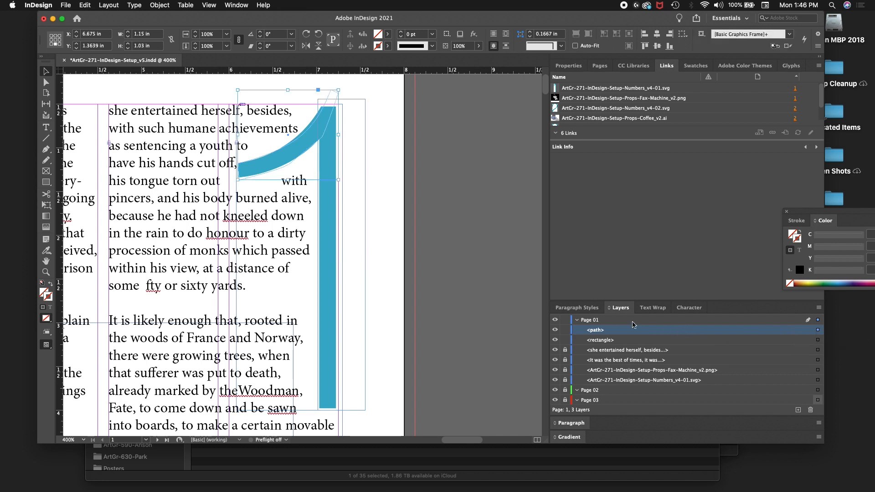
left_click(654, 309)
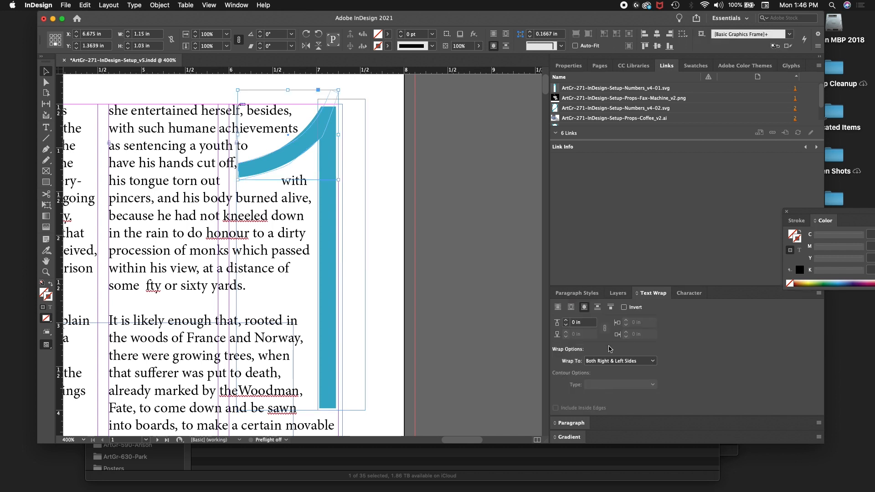
left_click(588, 325)
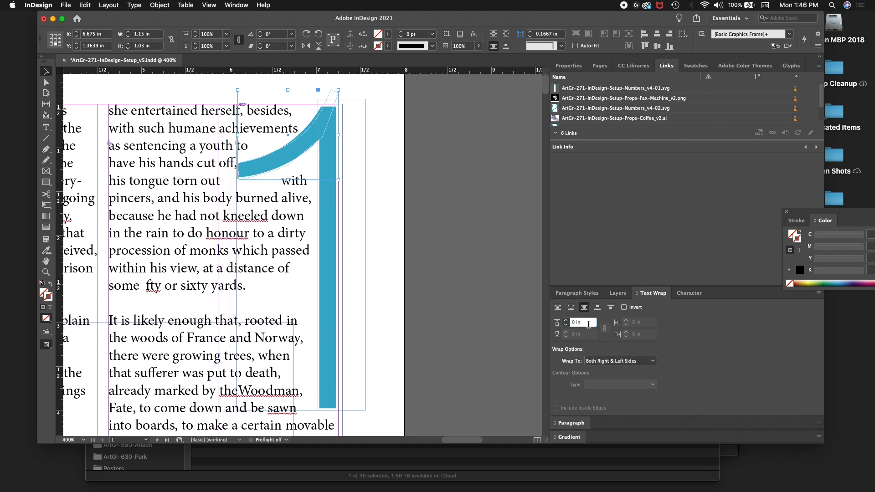
key("Up")
key("Up")
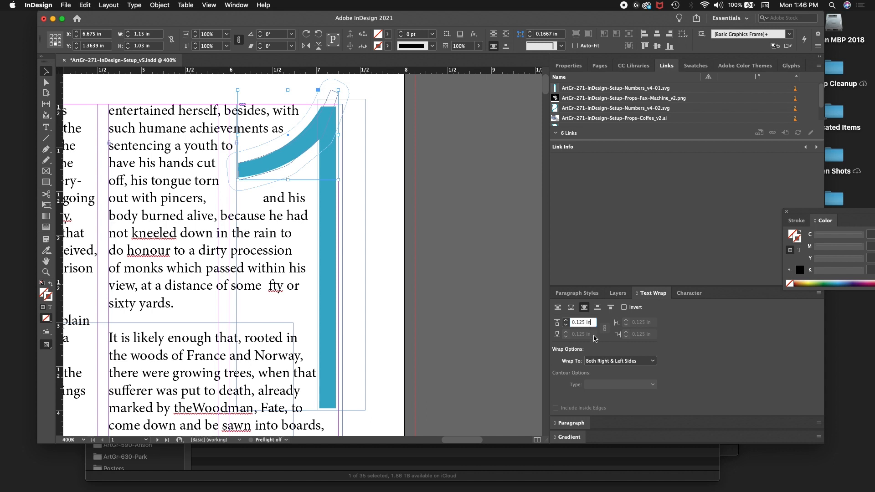
Select the rectangle around the numeral 1's stem and set its text wrap offset to 0.1875 in on all sides
left_click(619, 293)
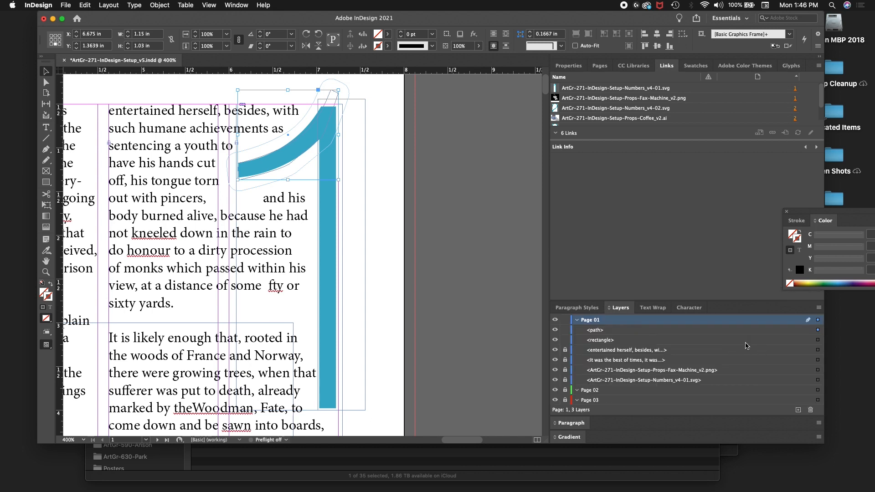
left_click(818, 340)
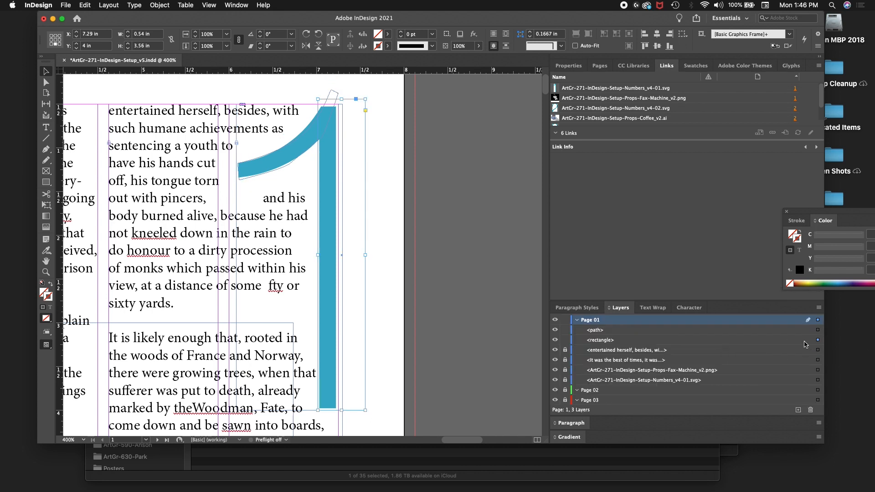
left_click(652, 308)
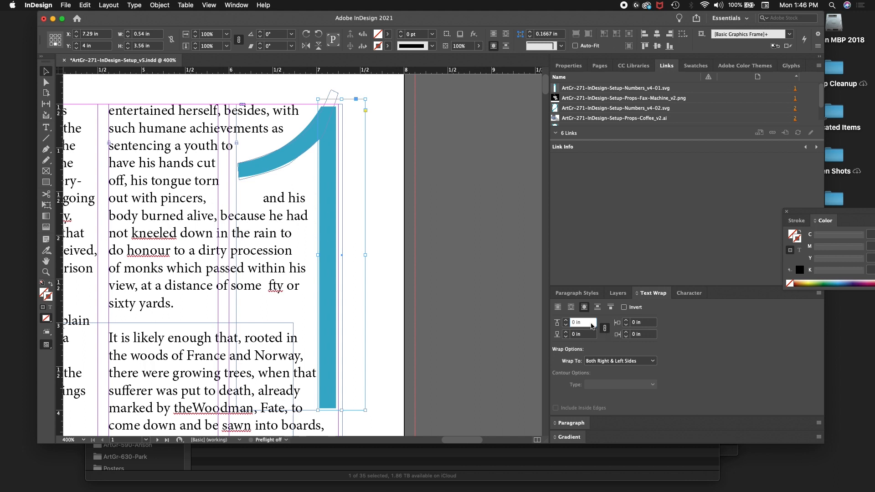
type("0.125")
key("Return")
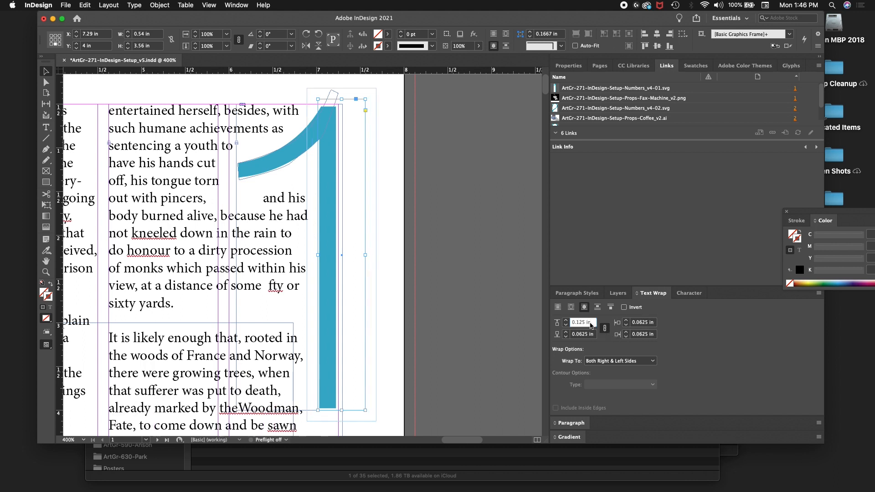
key("Up")
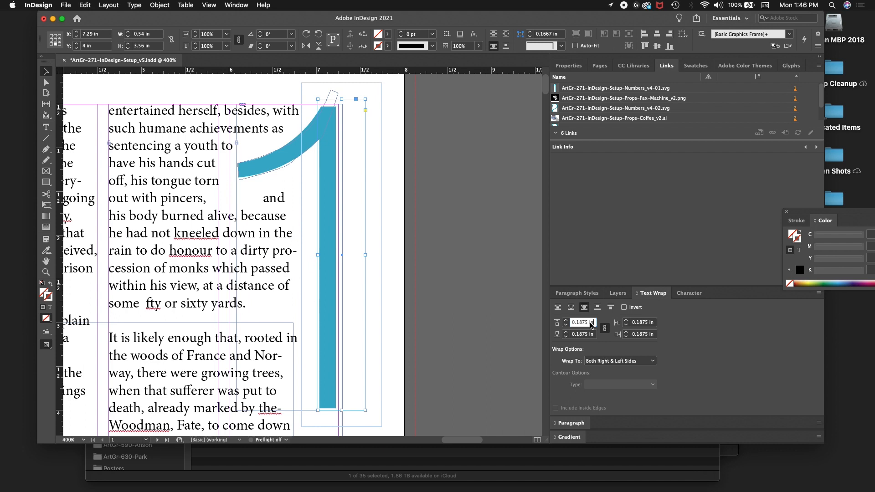
Lock the stem rectangle and the flag path in the Page 01 layer
key("super+minus")
key("super+minus")
key("super+minus")
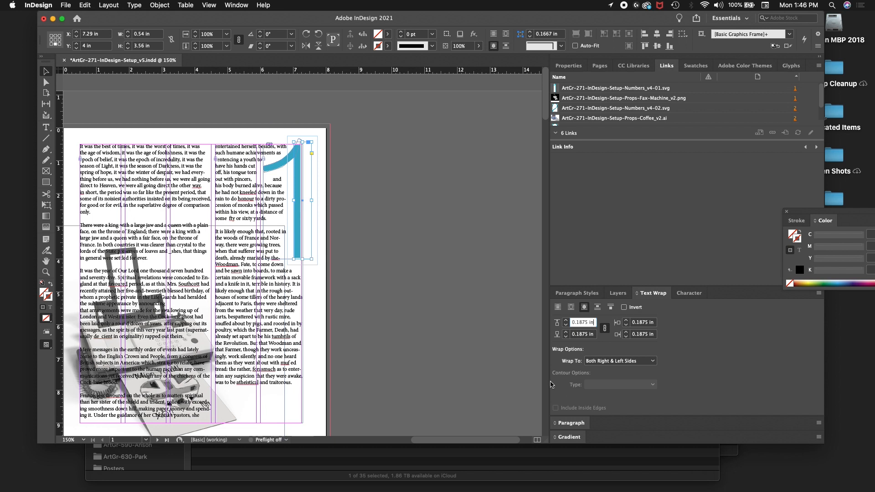
left_click_drag(486, 440, 453, 442)
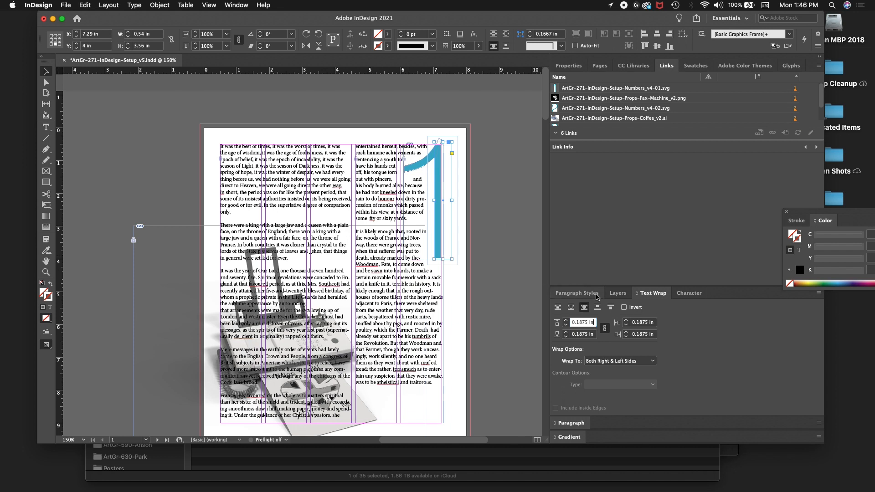
left_click(615, 299)
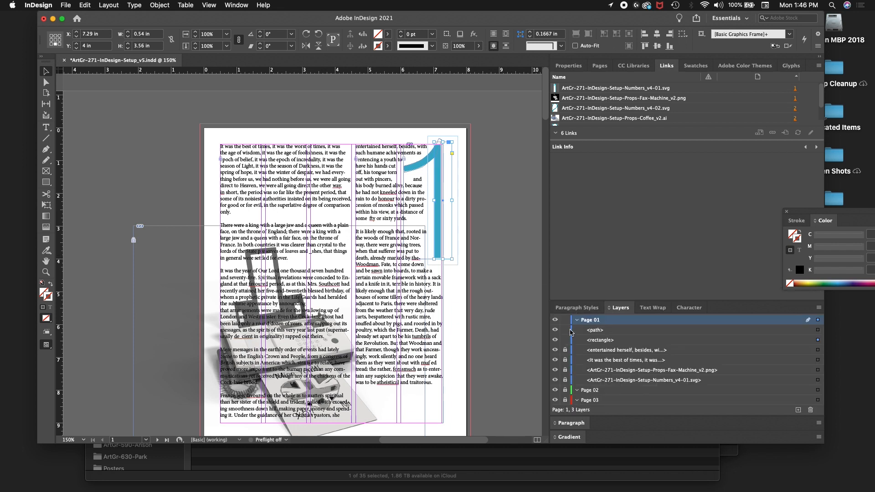
left_click(566, 340)
left_click(565, 330)
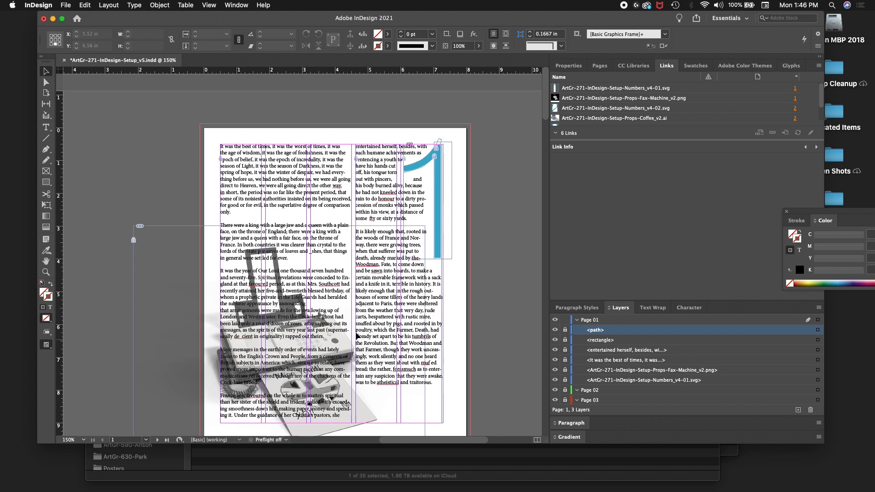
Start a Pen tool path at the lowest corner of the fax's printed sheet and trace up the right side to the machine's back edge
scroll(357, 344, "down", 3)
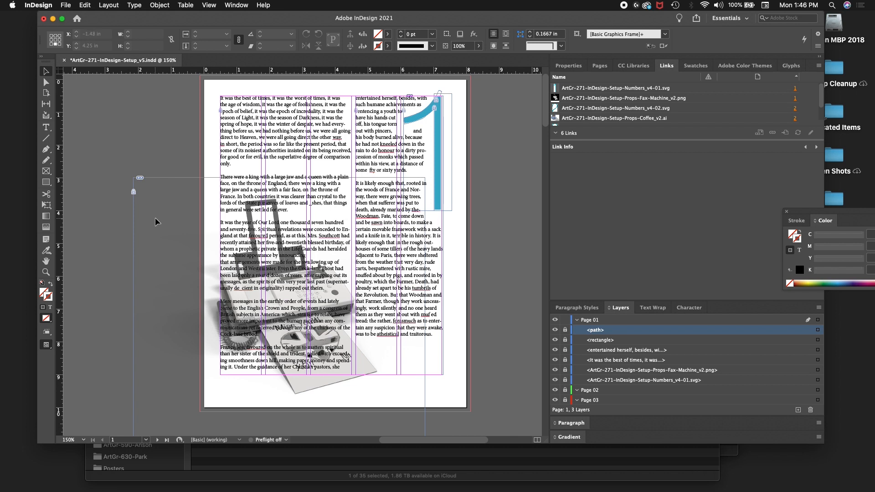
key("super+equal")
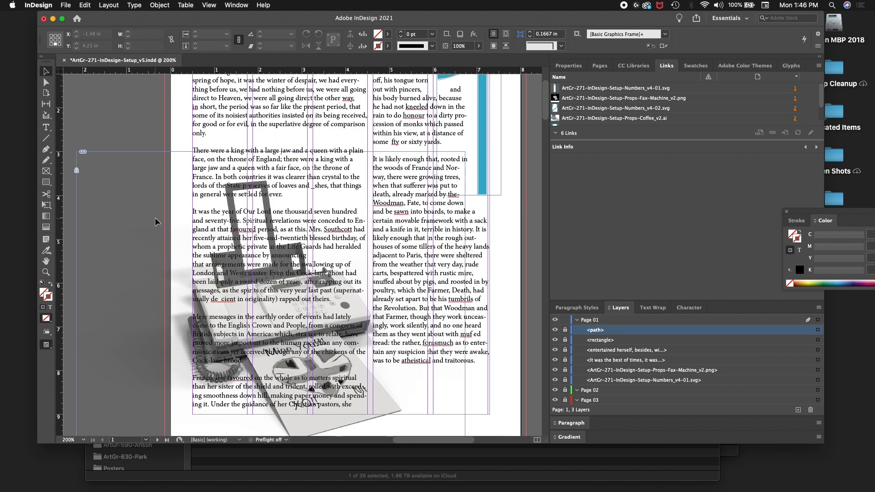
scroll(155, 222, "down", 3)
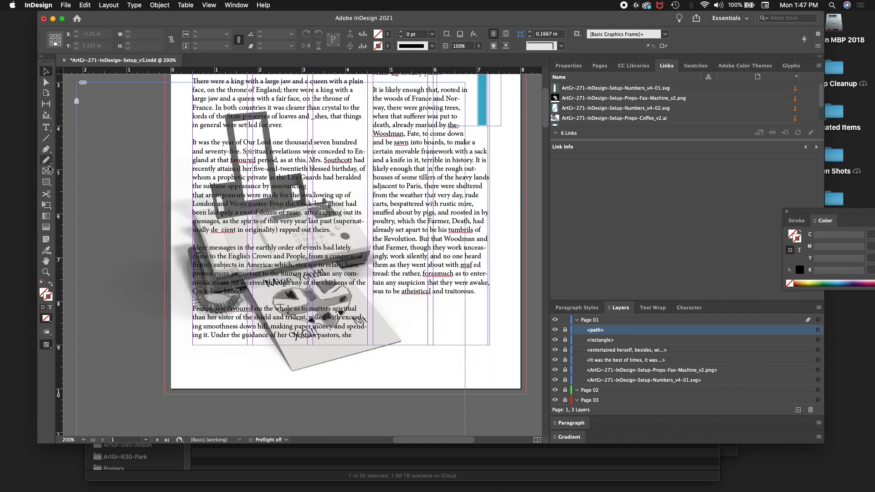
left_click(46, 149)
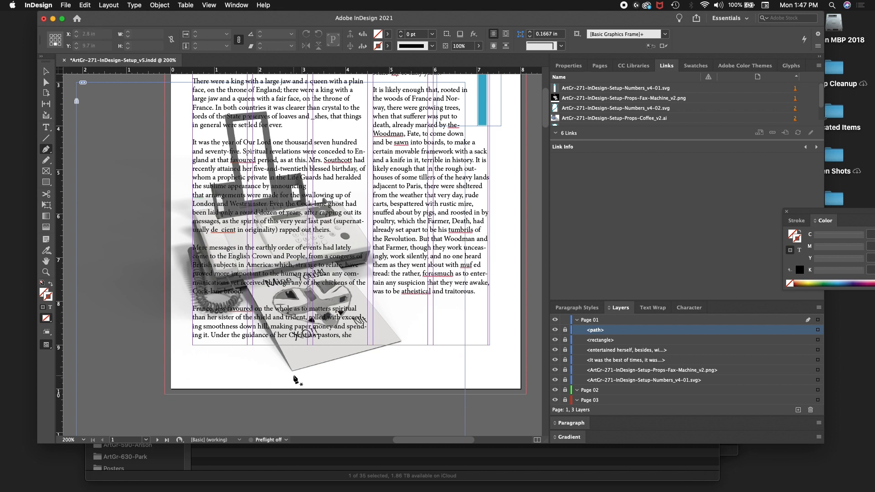
left_click_drag(293, 373, 298, 372)
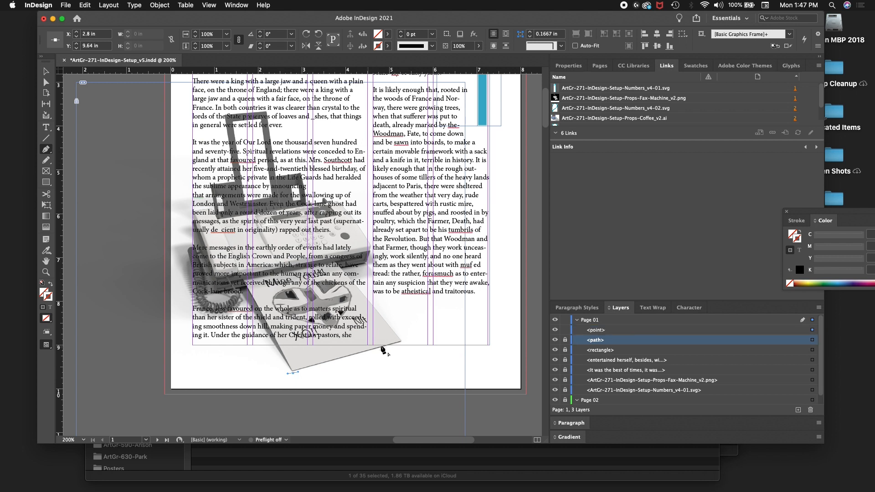
left_click(403, 341)
left_click(372, 267)
left_click(368, 237)
left_click(330, 199)
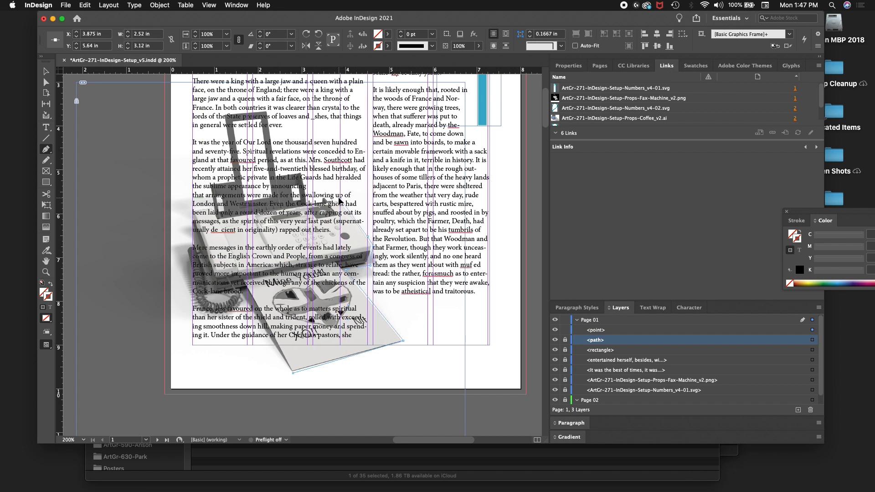
Continue the path around the fax's paper tray and down its left side, closing an outline about 5.1 by 6 in
left_click(305, 173)
left_click(280, 176)
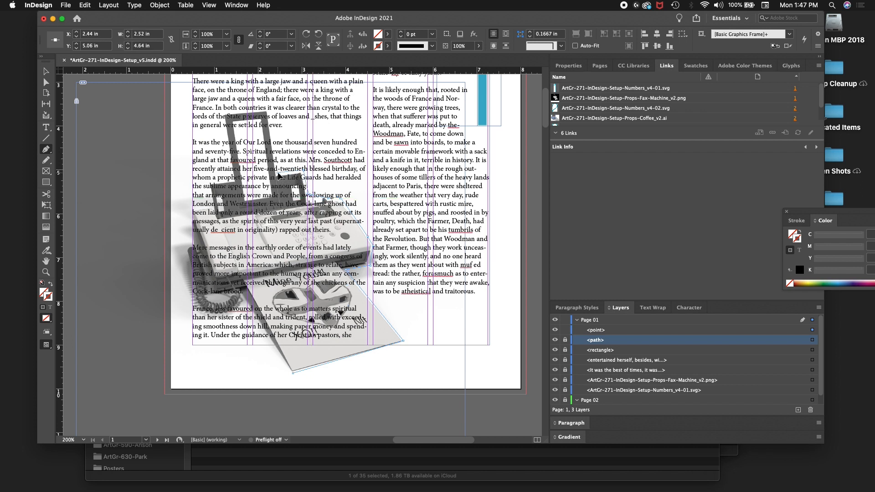
left_click(268, 110)
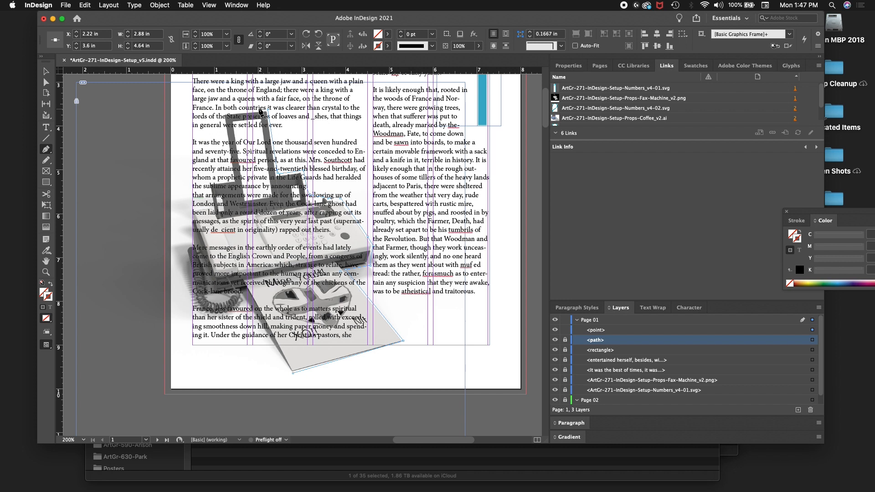
left_click(224, 114)
left_click(180, 118)
left_click(181, 362)
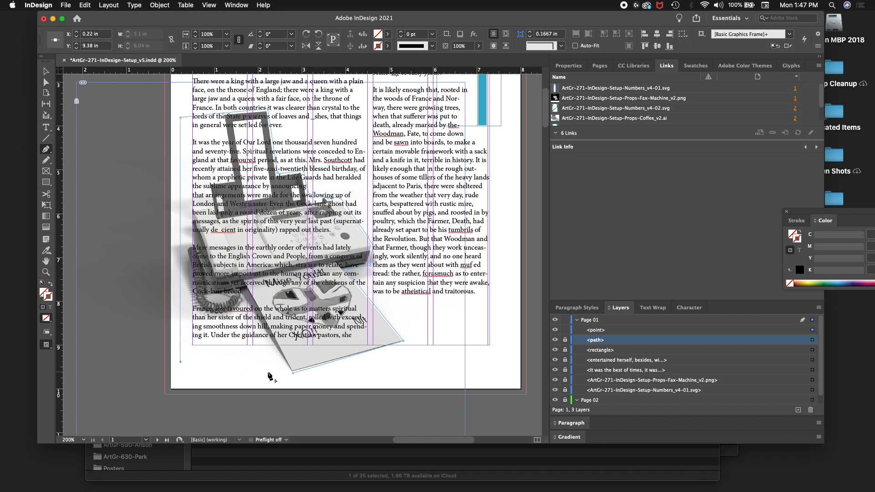
left_click(294, 374)
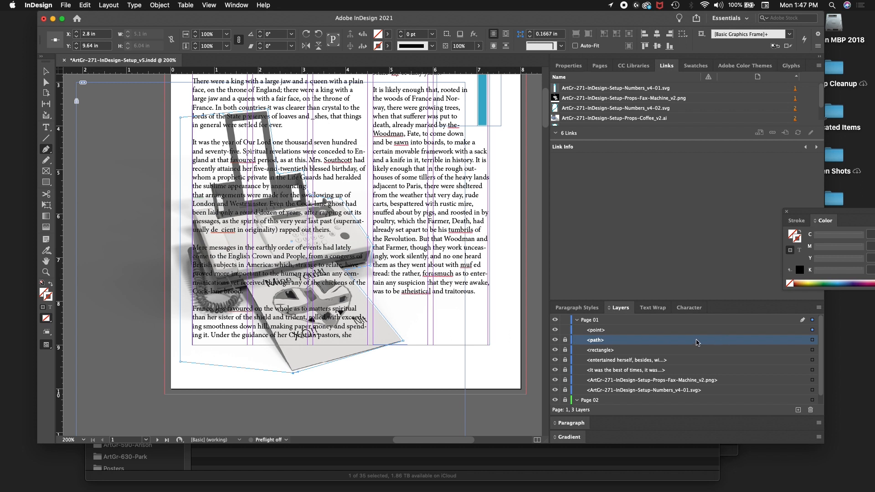
Apply text wrap around object shape to the fax machine outline path and set its offset to 0.1875 in
left_click(612, 330)
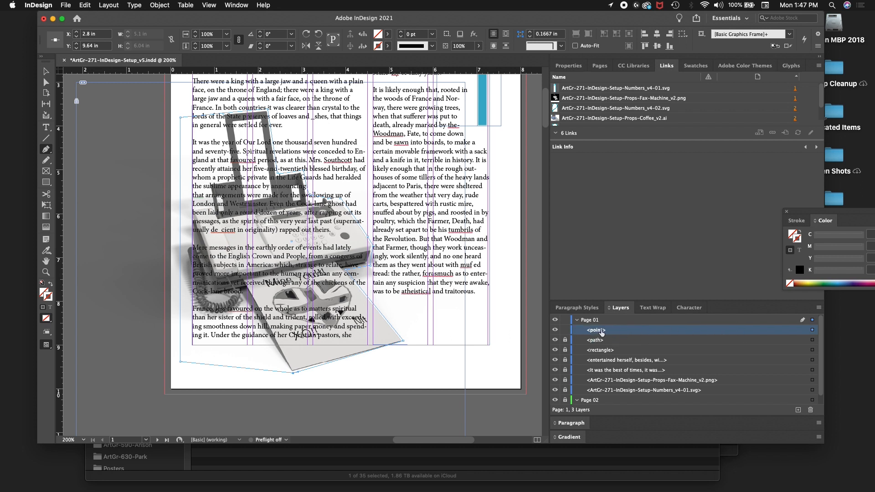
left_click(660, 308)
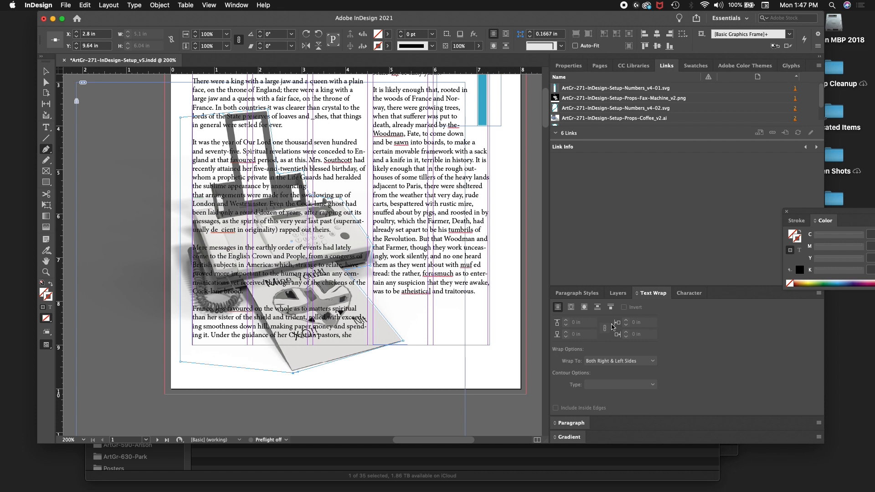
left_click(584, 308)
left_click(591, 324)
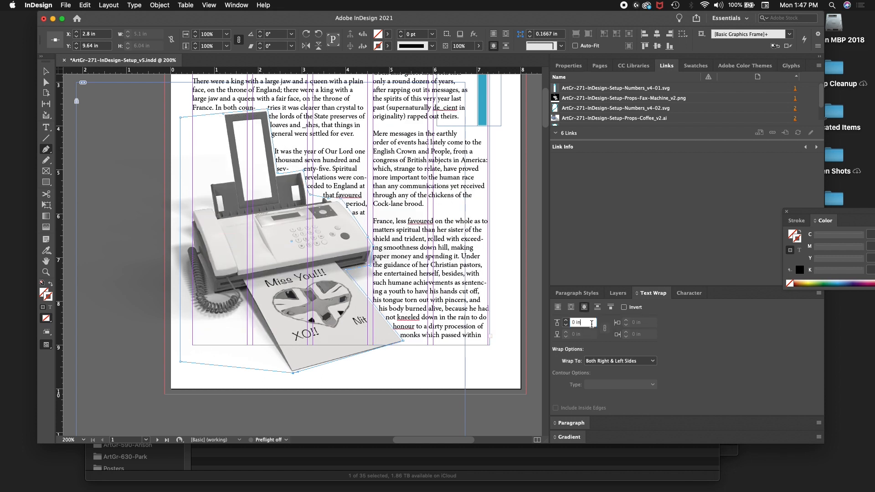
key("Up")
key("Up")
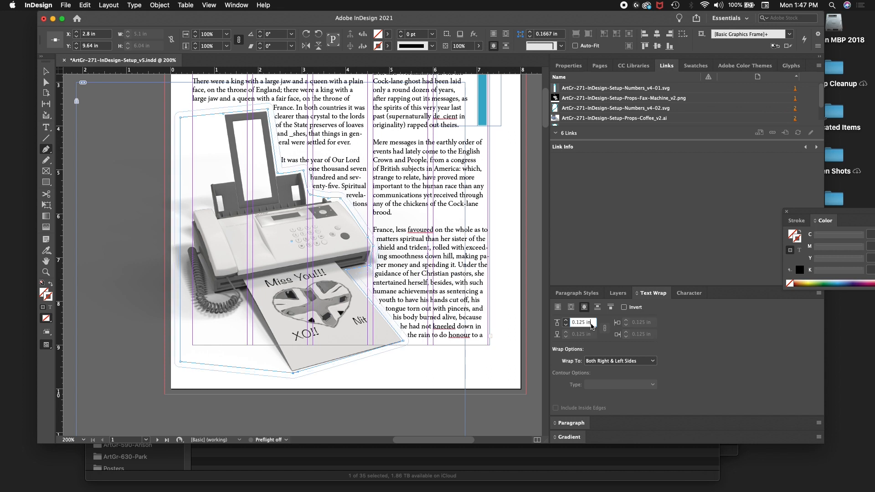
key("Up")
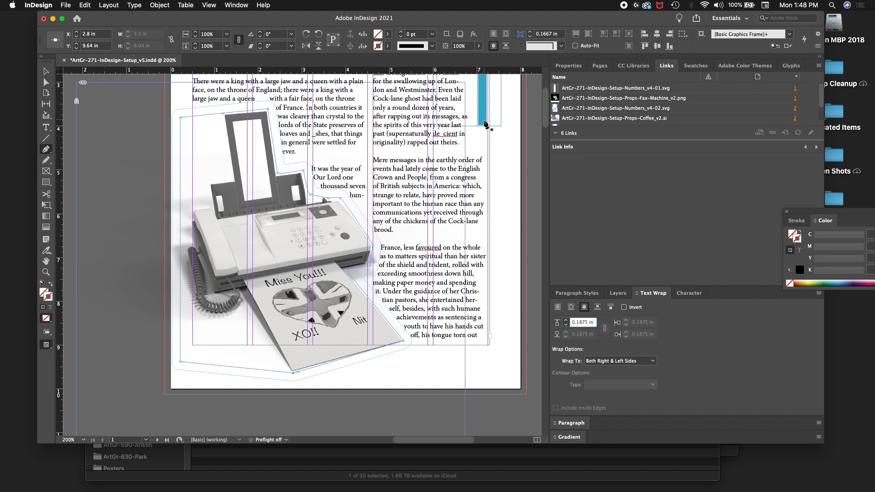
Save the document with the text wrapped around the numeral 1 and the fax machine
scroll(486, 129, "up", 5)
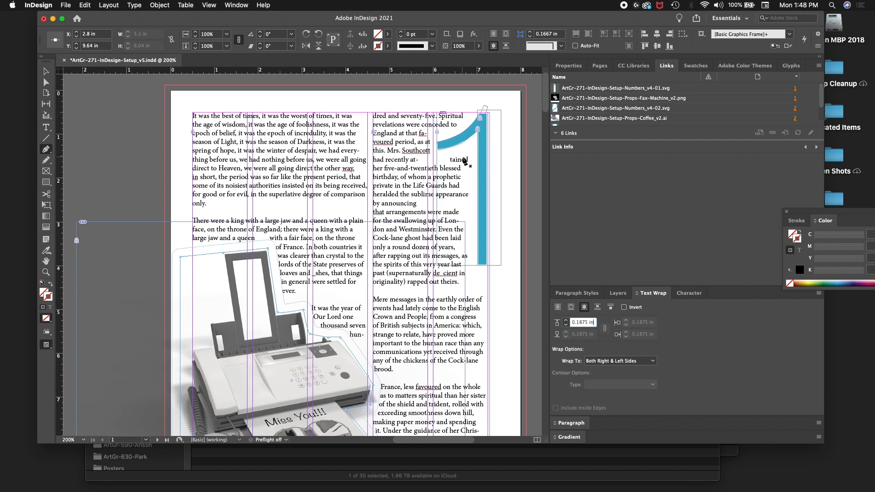
scroll(463, 160, "down", 1)
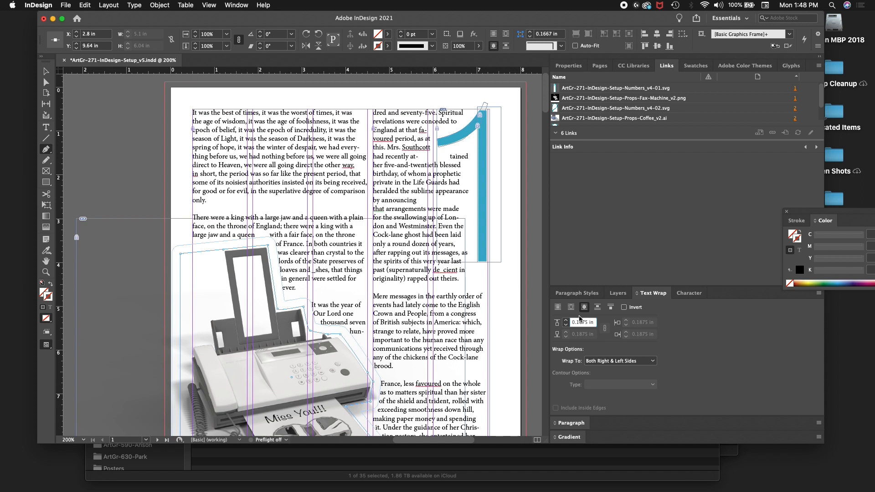
scroll(397, 359, "down", 3)
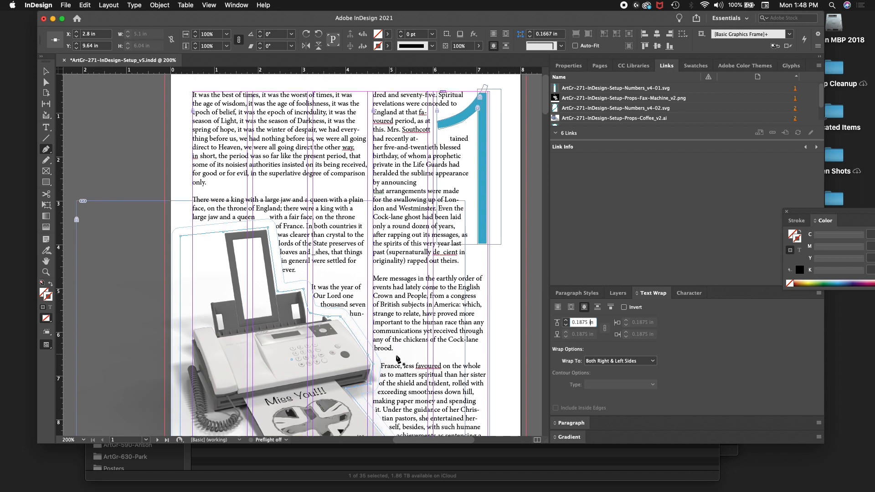
scroll(396, 359, "down", 3)
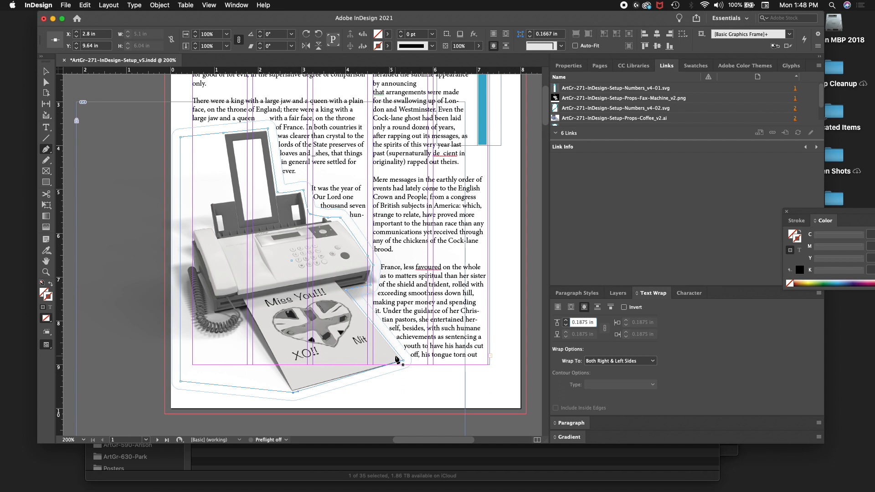
key("super+s")
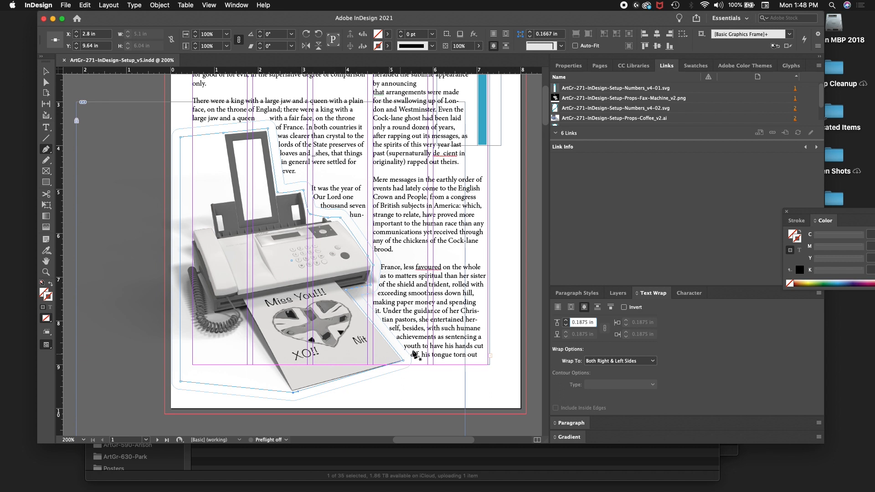
scroll(453, 345, "up", 9)
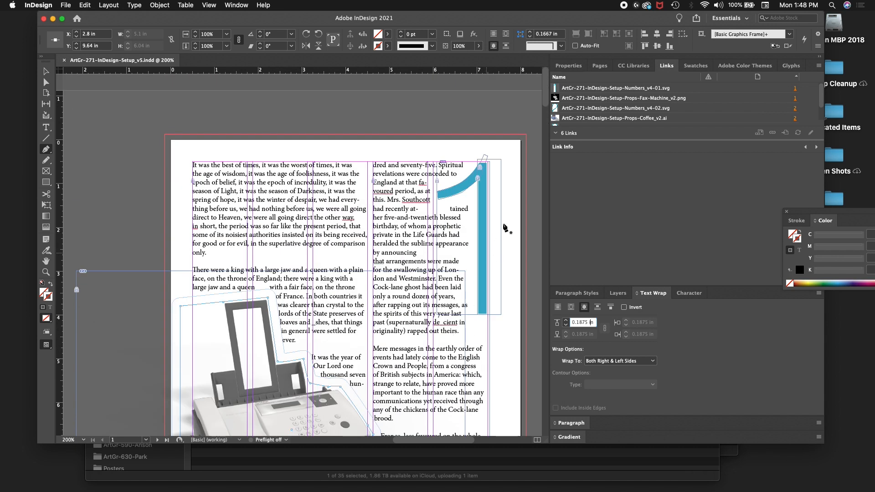